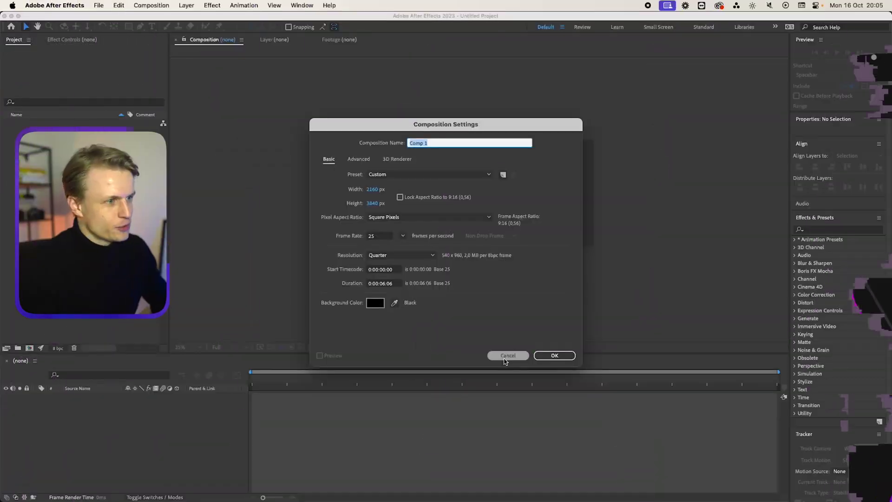
- Create a new 3840 × 2160 px composition at 25 fps with a duration of 0:00:06:06
key("Escape")
left_click(449, 242)
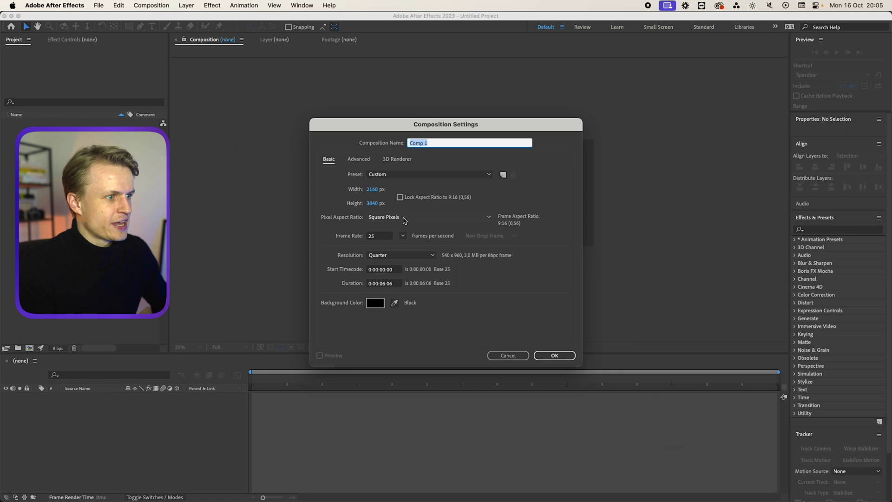
left_click(398, 175)
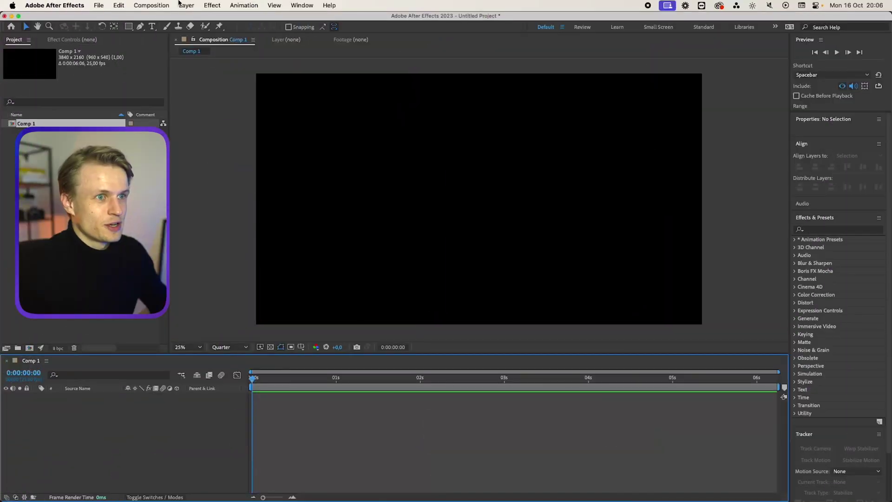
- Draw a small circle about 85.5 px in diameter near the composition's centre with the Ellipse Tool
left_click(128, 27)
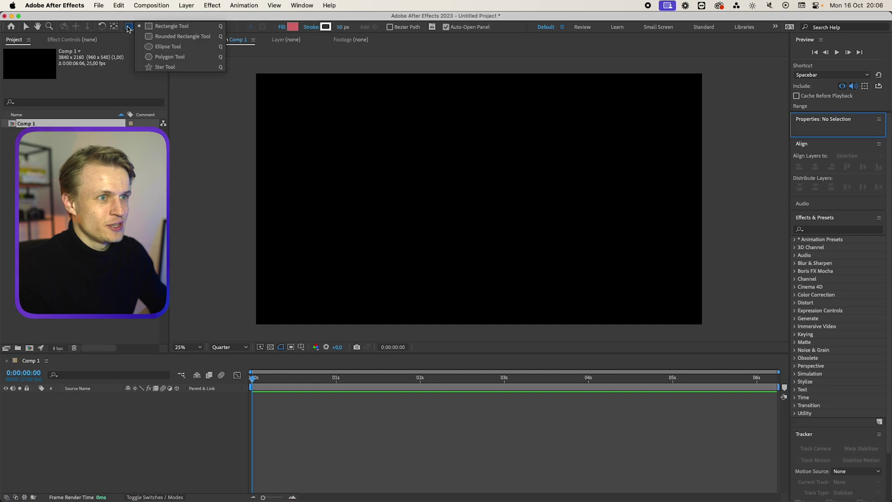
left_click(163, 47)
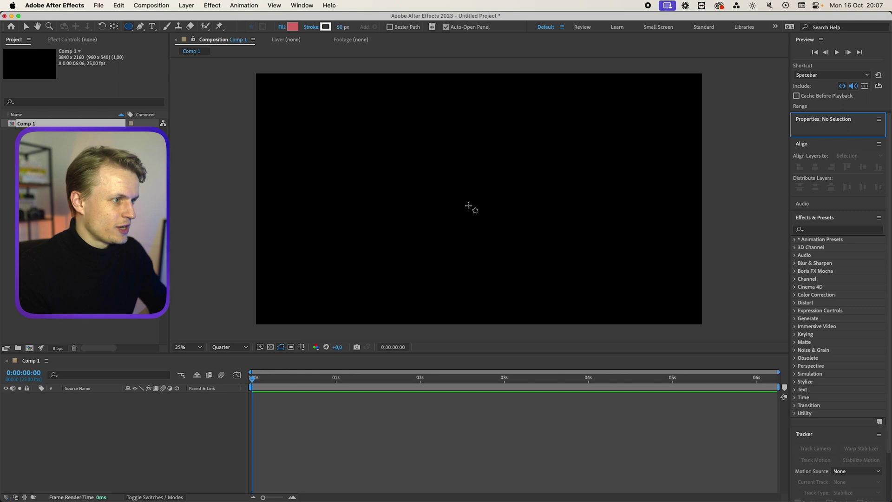
mouse_move(467, 190)
left_mouse_down()
mouse_move(452, 181)
mouse_move(462, 178)
mouse_move(439, 190)
mouse_move(480, 203)
left_mouse_up()
scroll(480, 203, "up", 5)
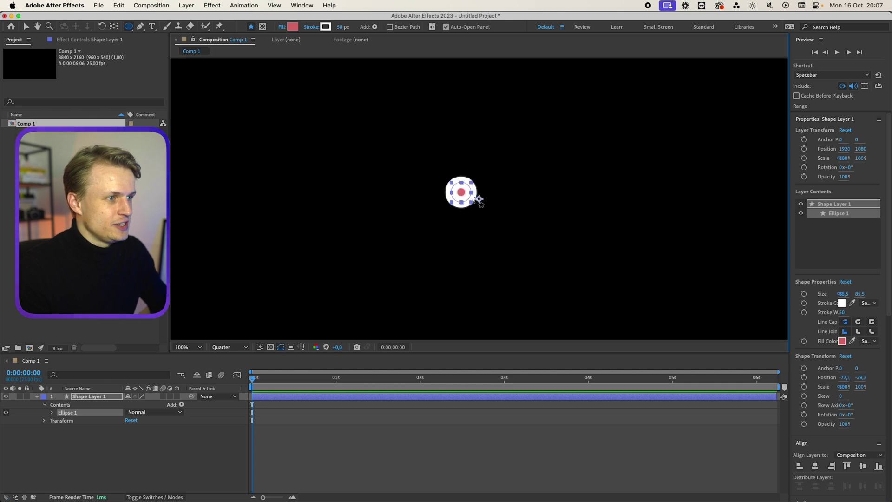
- Set the circle's stroke to None and its fill to white
left_click(310, 27)
left_click(400, 222)
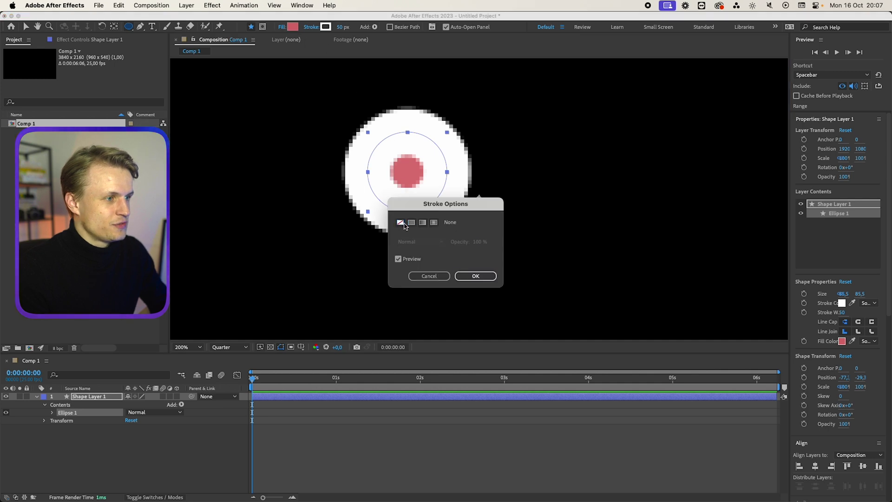
left_click(476, 276)
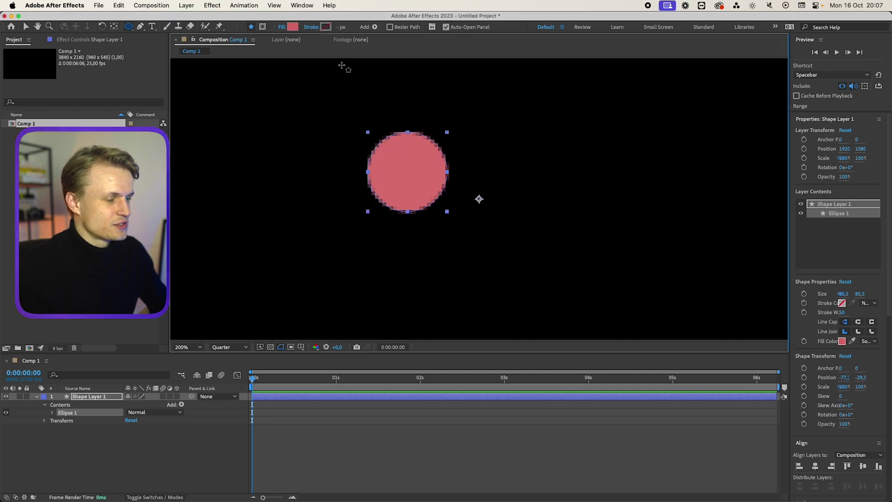
left_click(292, 27)
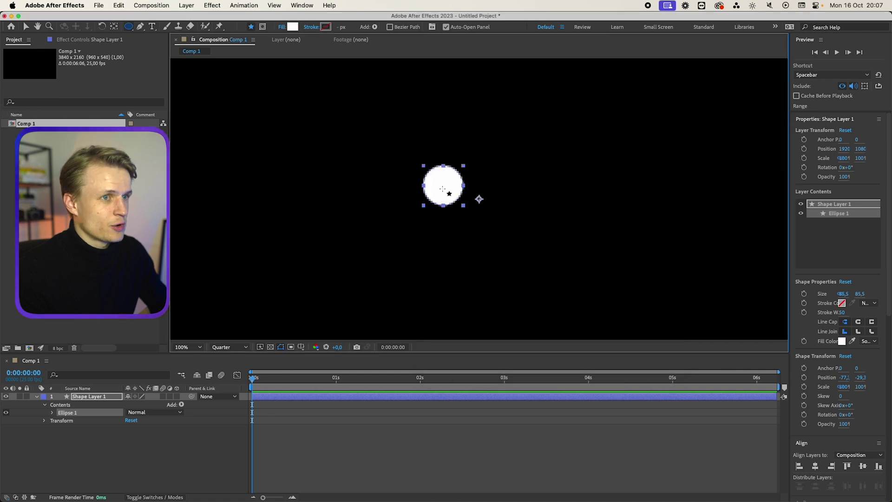
- Draw two thin rectangles in the same shape layer from the circle's centre: one rightward about 244 × 11 px, one downward about 15 × 211 px
left_click(129, 27)
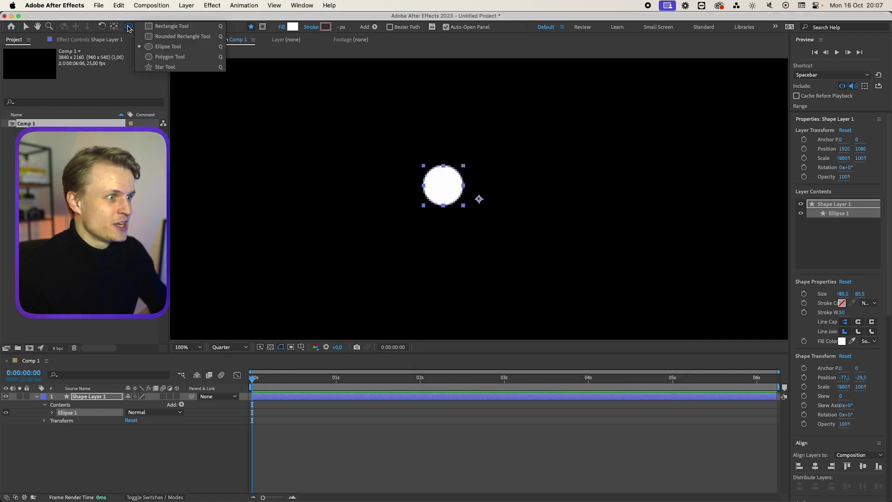
left_click(171, 26)
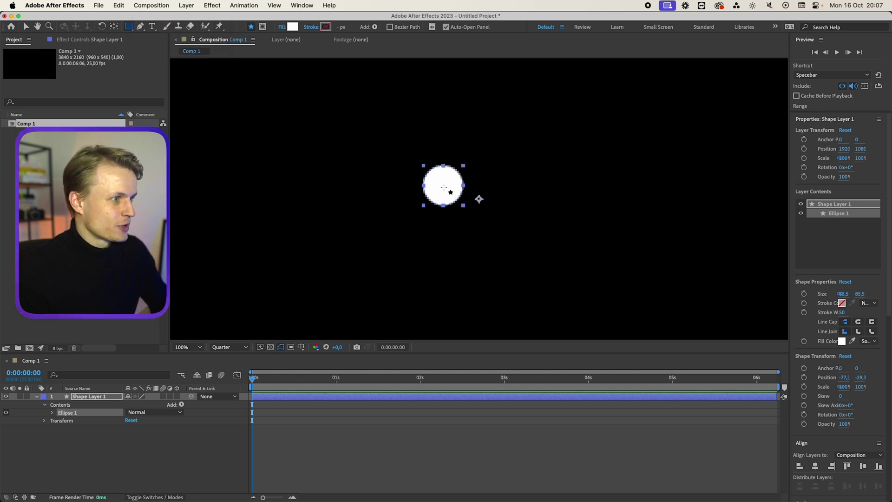
left_click_drag(443, 185, 556, 188)
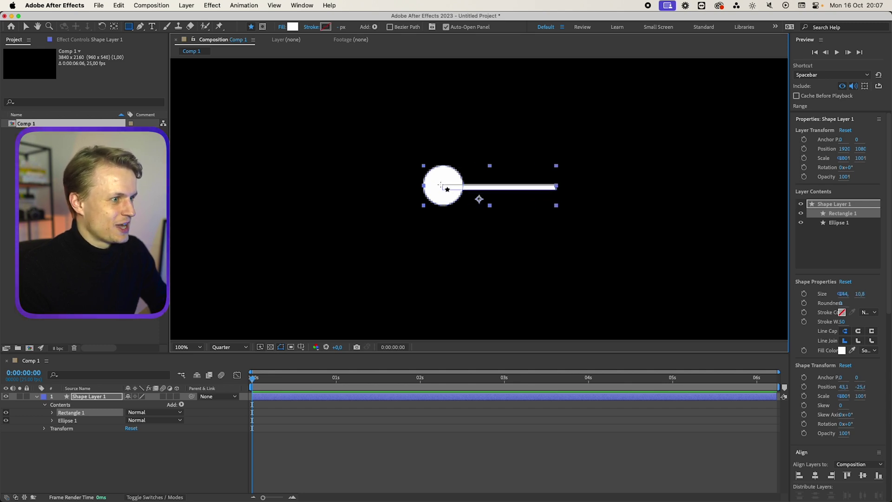
left_click_drag(439, 183, 447, 282)
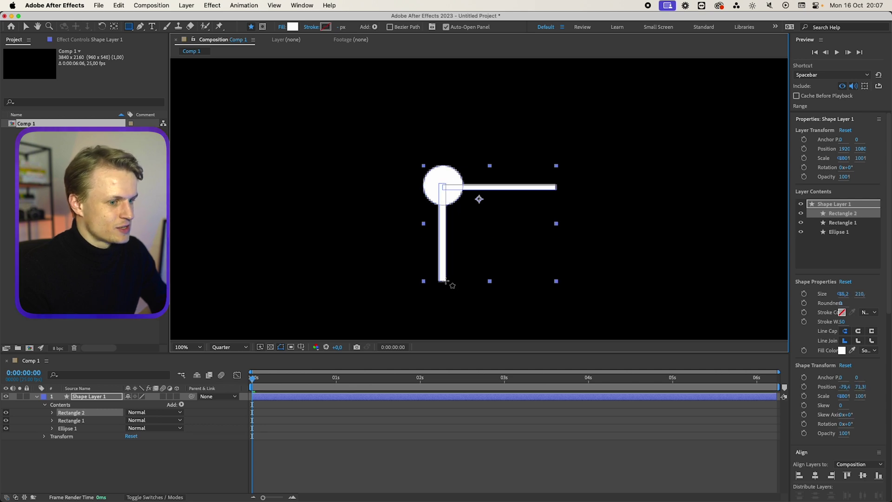
left_click(462, 420)
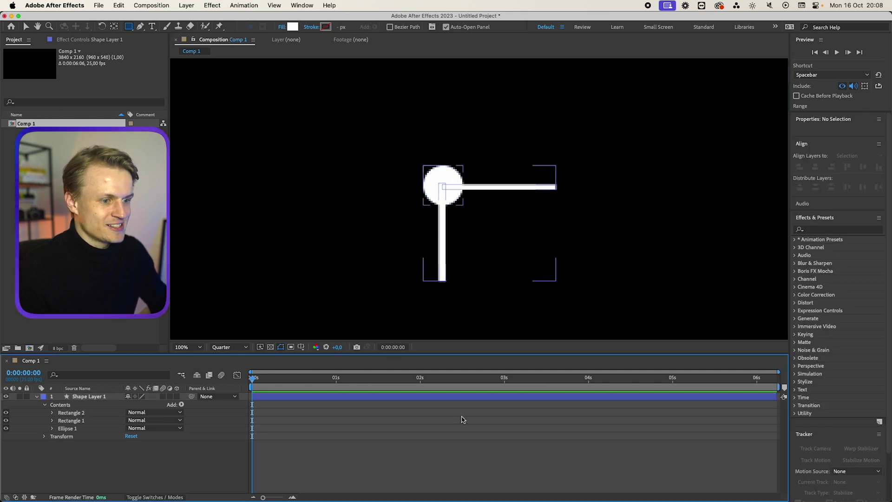
- Add a Repeater to the shape layer and set its transform position to 284, 0 to space the copies horizontally
left_click(182, 405)
left_click(213, 436)
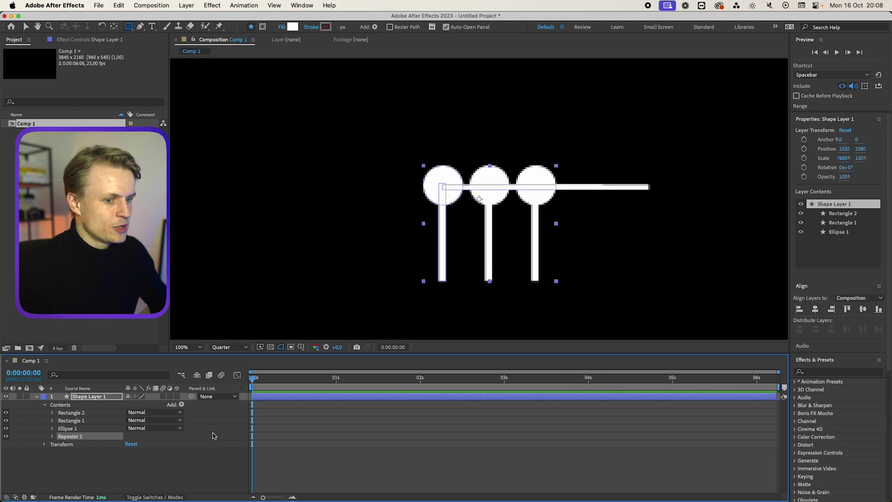
left_click(52, 437)
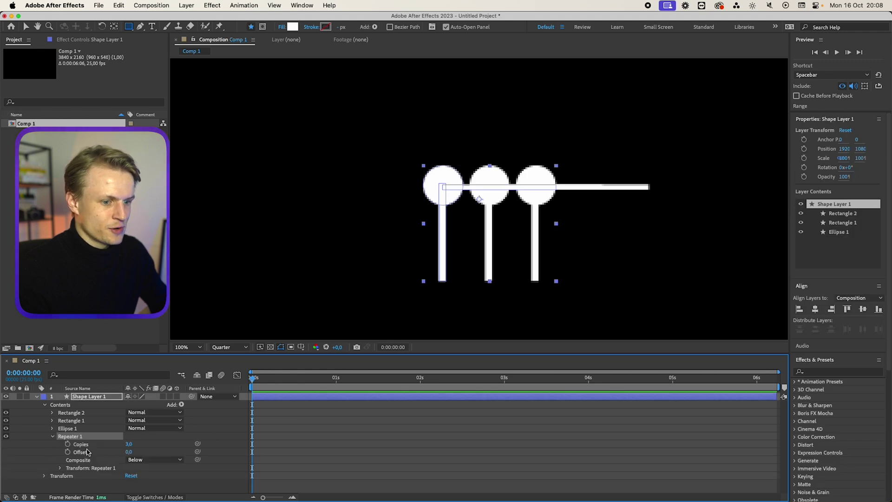
left_click(61, 468)
scroll(135, 453, "down", 2)
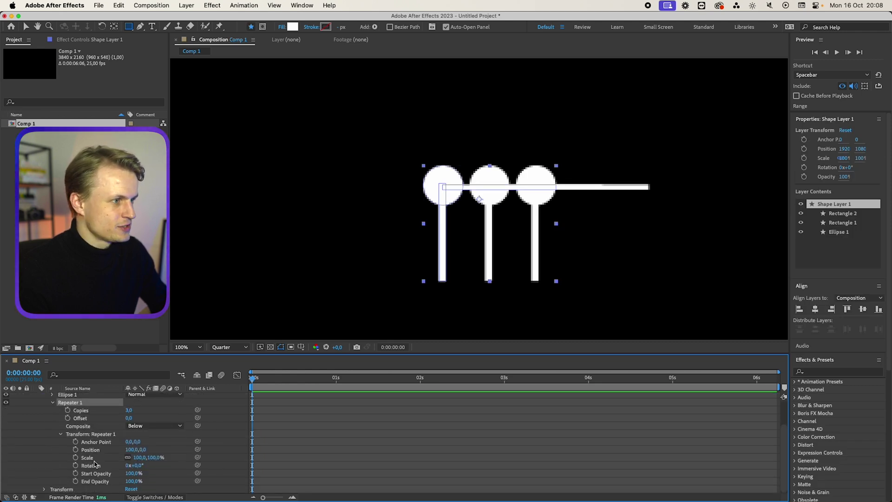
left_click_drag(134, 450, 208, 451)
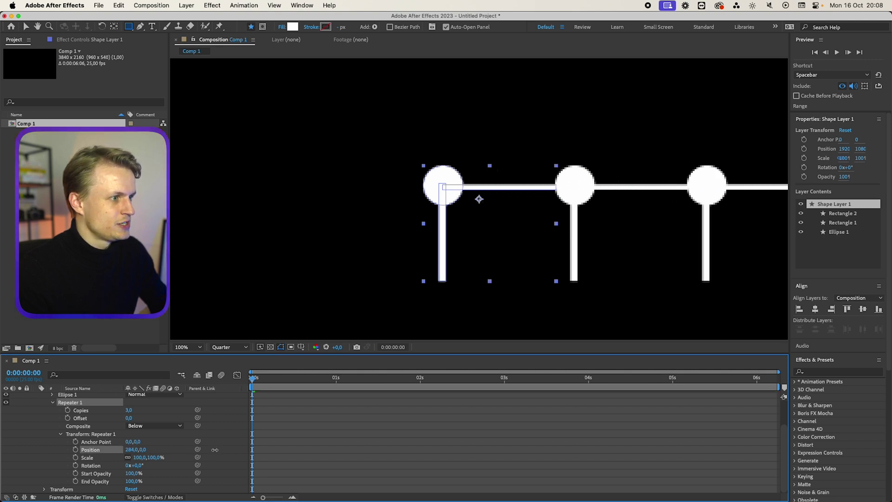
key("comma")
key("comma")
key("comma")
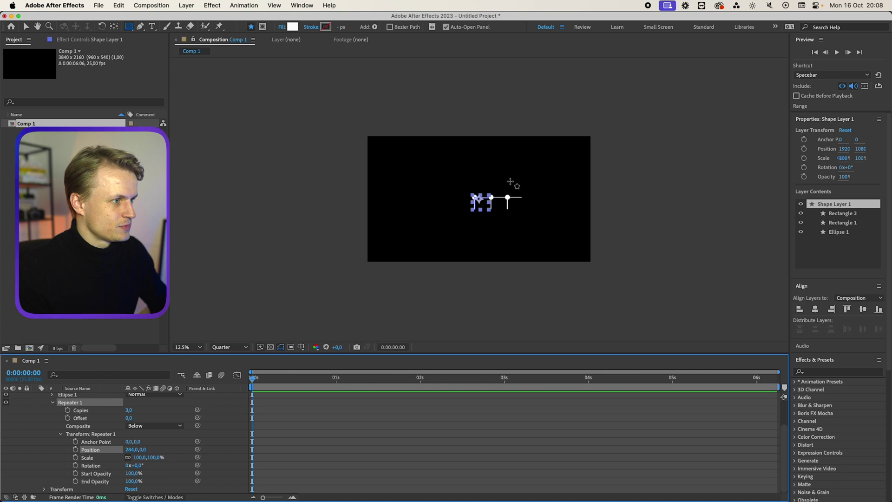
key("slash")
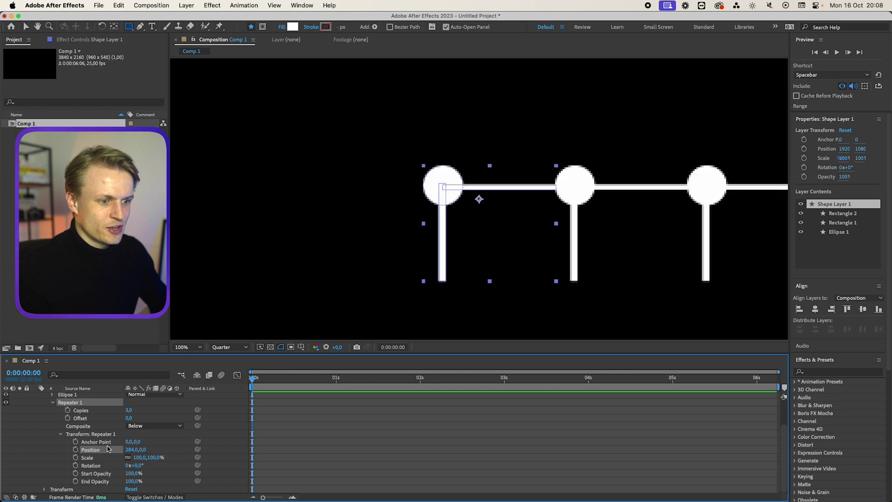
- Add a second Repeater to the shape layer and set its transform position to 0, 239 to stack the rows vertically
scroll(108, 448, "up", 2)
left_click(172, 405)
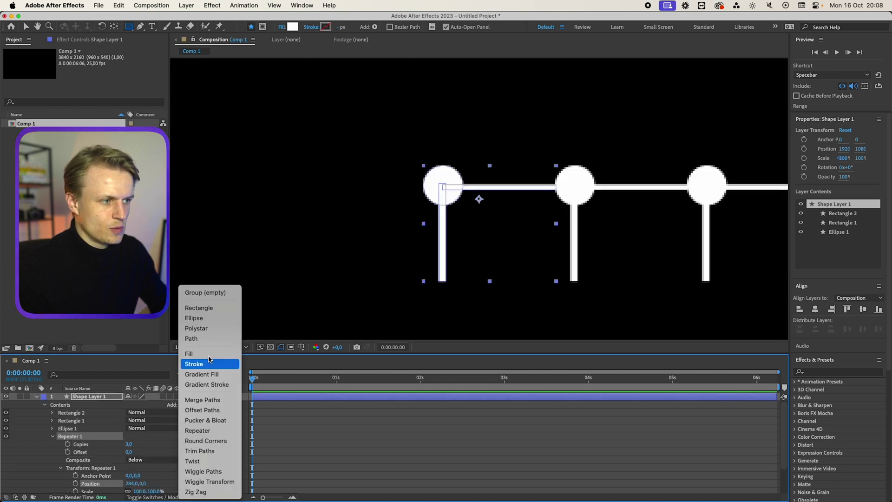
left_click(205, 433)
left_click(52, 489)
scroll(63, 476, "down", 2)
scroll(63, 476, "down", 1)
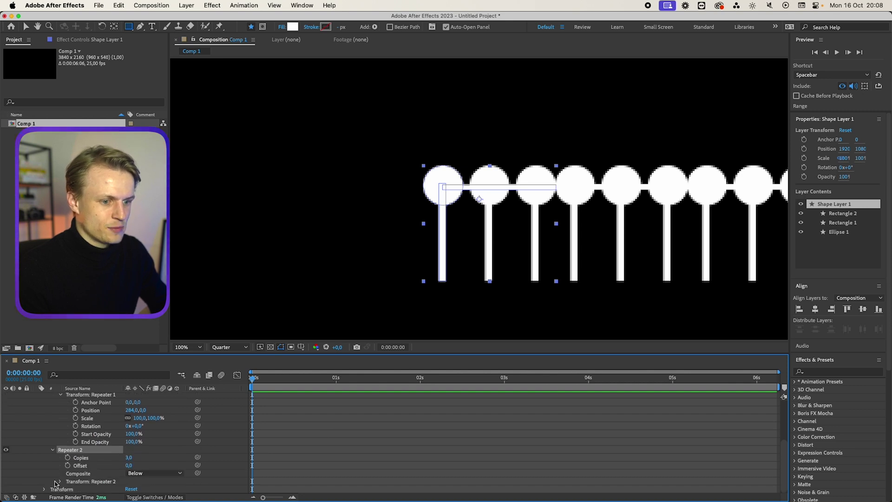
left_click(56, 482)
scroll(84, 472, "down", 3)
left_click_drag(130, 449, 251, 446)
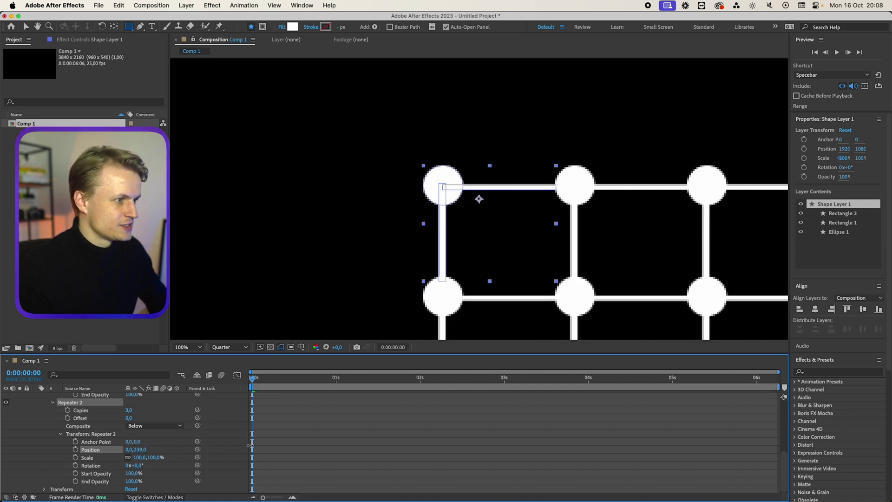
scroll(353, 255, "up", 1)
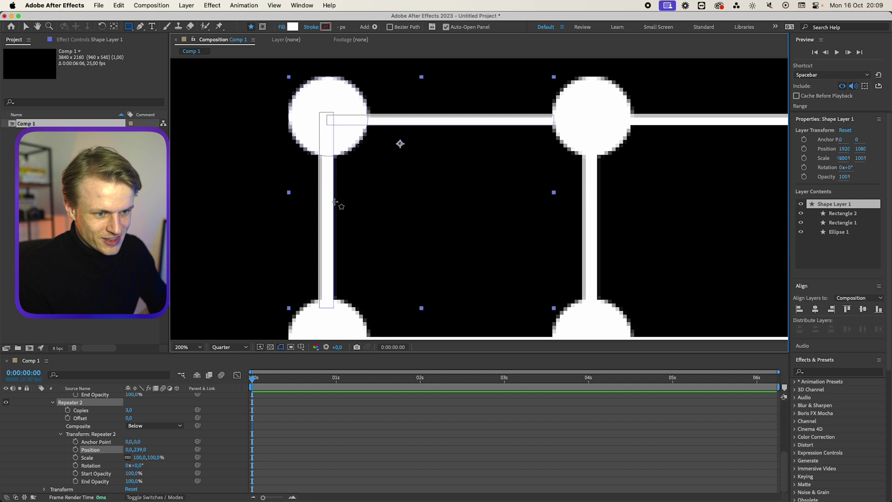
- Set the width of the vertical bar, Rectangle 2, to 15 px in its rectangle path size
key("v")
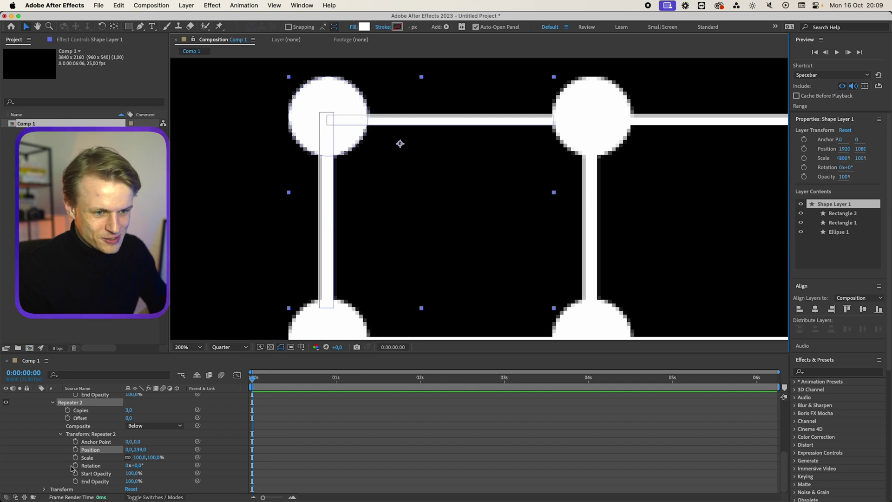
scroll(96, 442, "up", 5)
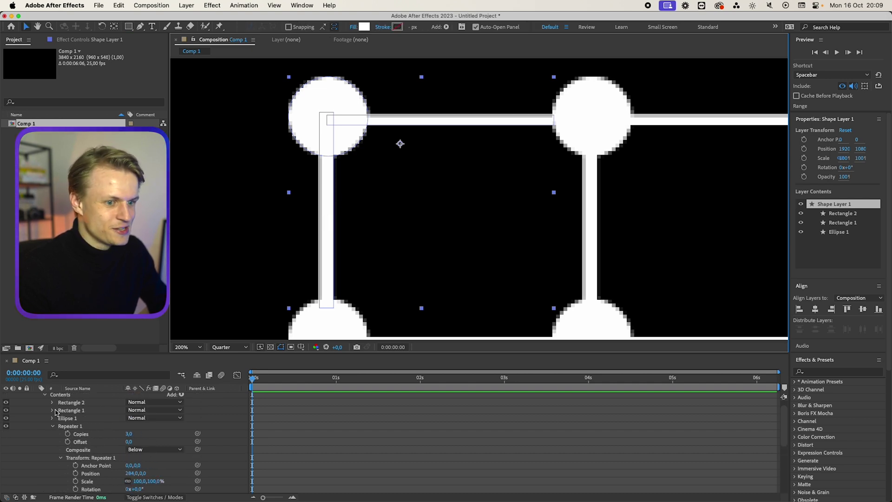
left_click(52, 403)
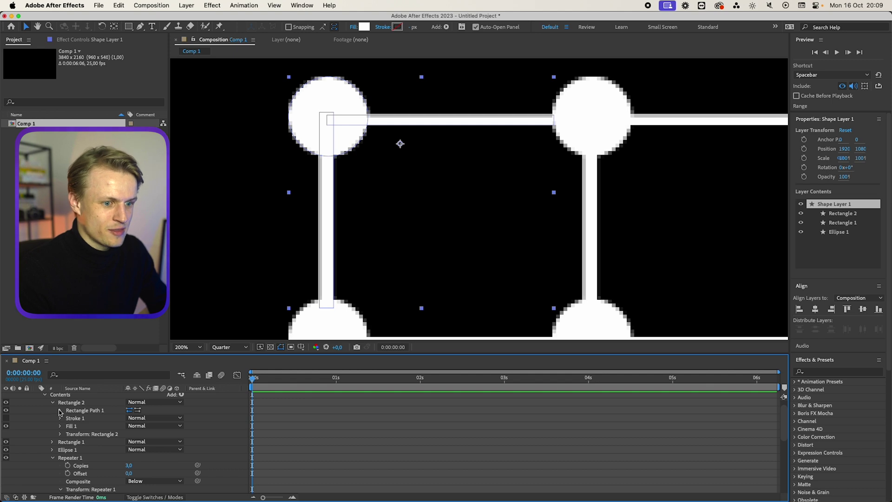
left_click(59, 411)
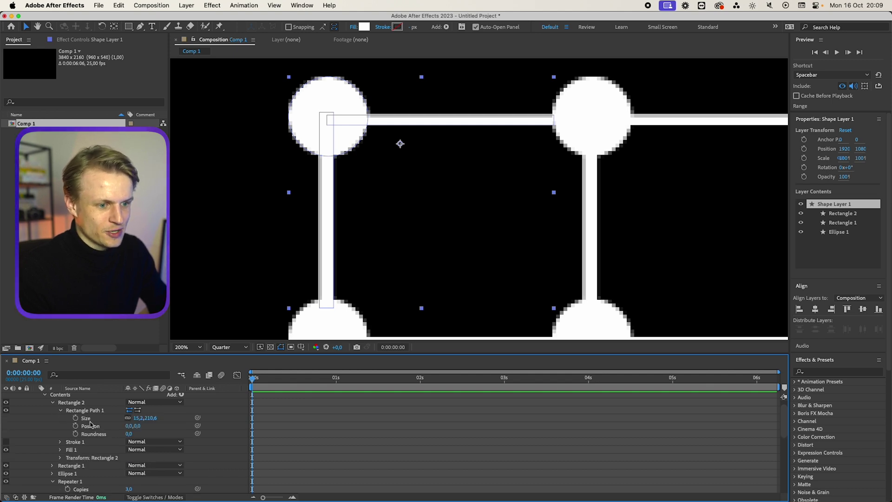
mouse_move(142, 420)
left_mouse_down()
mouse_move(132, 420)
mouse_move(141, 419)
left_mouse_up()
left_click(141, 419)
type("15")
key("Return")
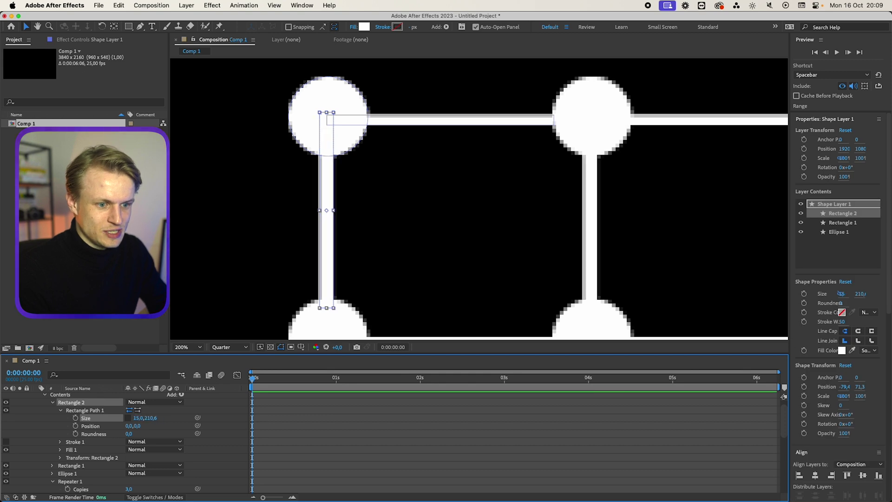
- Set the height of the horizontal bar, Rectangle 1, to 15 px in its rectangle path size
scroll(60, 441, "down", 2)
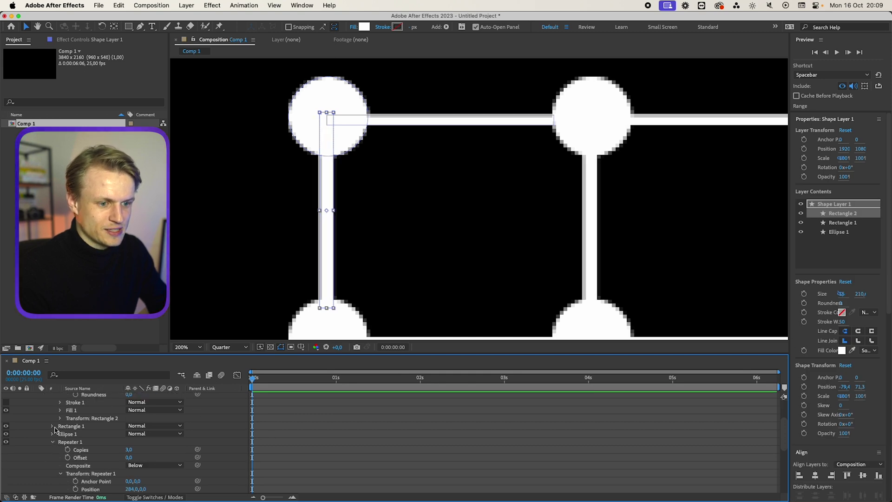
left_click(52, 426)
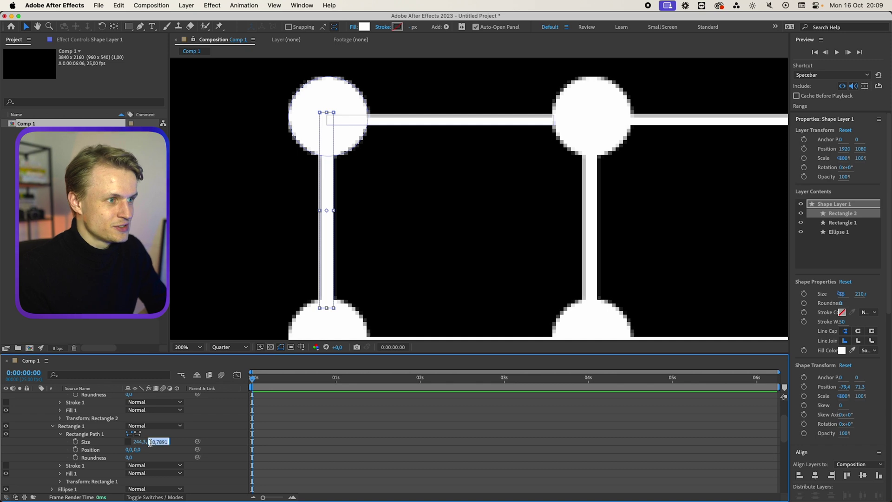
type("15")
key("Return")
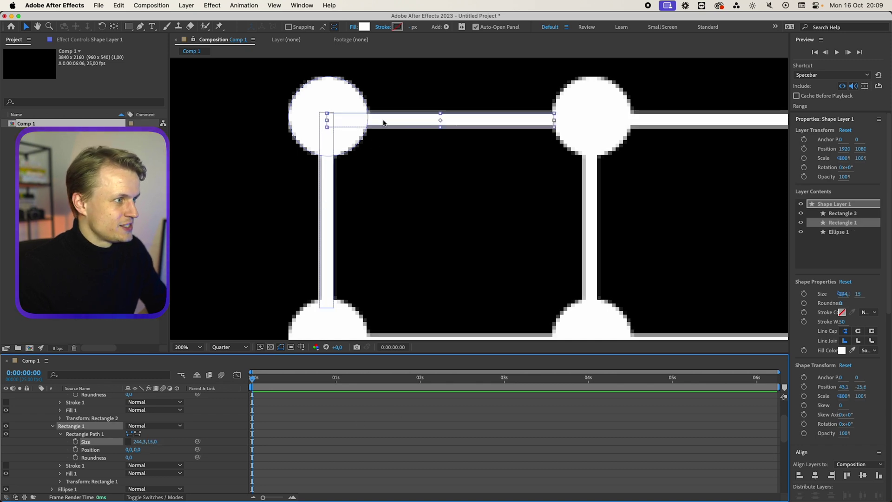
- Nudge the horizontal bar up and the vertical bar slightly right to centre both on the circle
left_click_drag(384, 121, 387, 116)
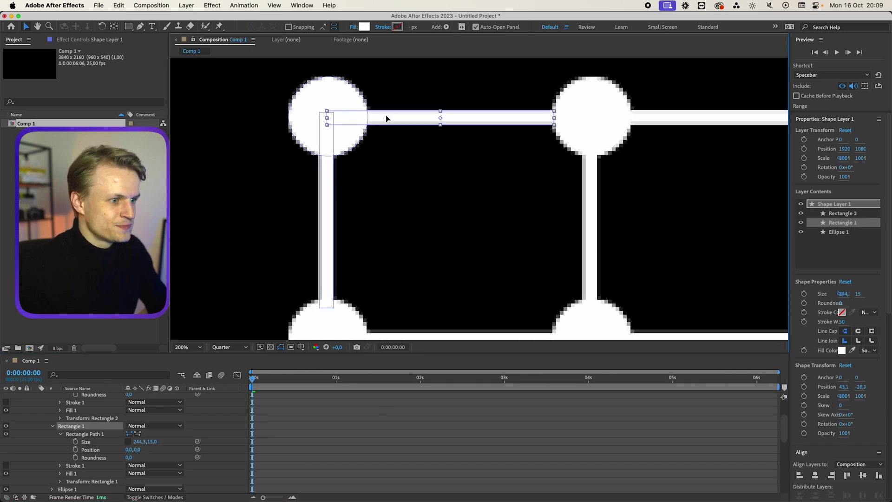
left_click(326, 279)
left_click_drag(326, 279, 328, 279)
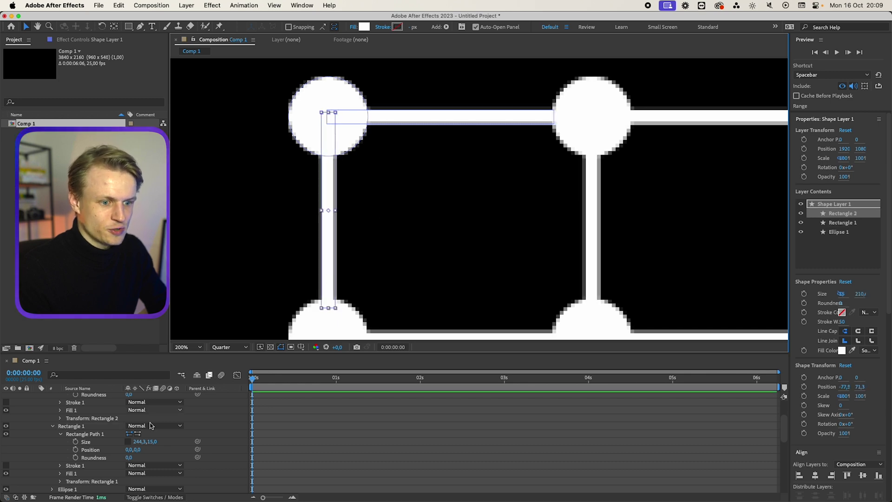
- Reduce the circle's ellipse path size to 66.2 × 66.2 px
scroll(79, 421, "up", 3)
scroll(84, 431, "down", 3)
left_click(52, 484)
left_click(52, 484)
scroll(61, 436, "down", 3)
left_click(60, 434)
left_click(59, 410)
left_click_drag(150, 420, 140, 419)
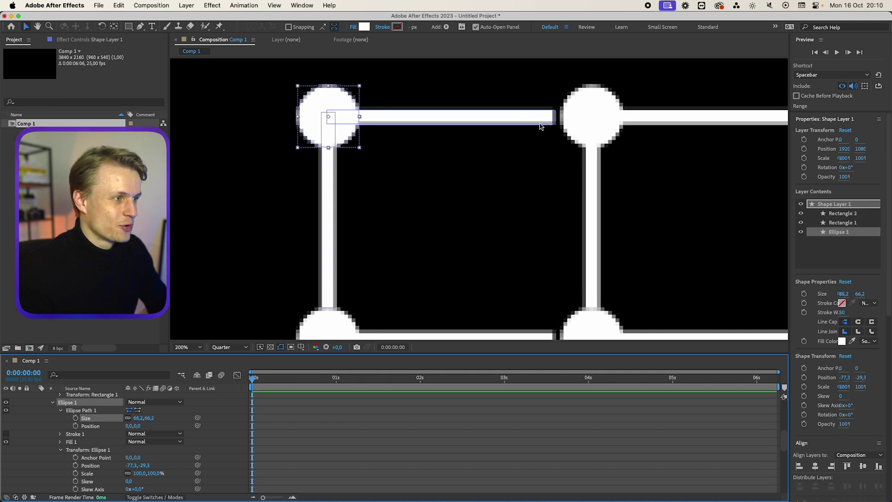
scroll(572, 126, "down", 3)
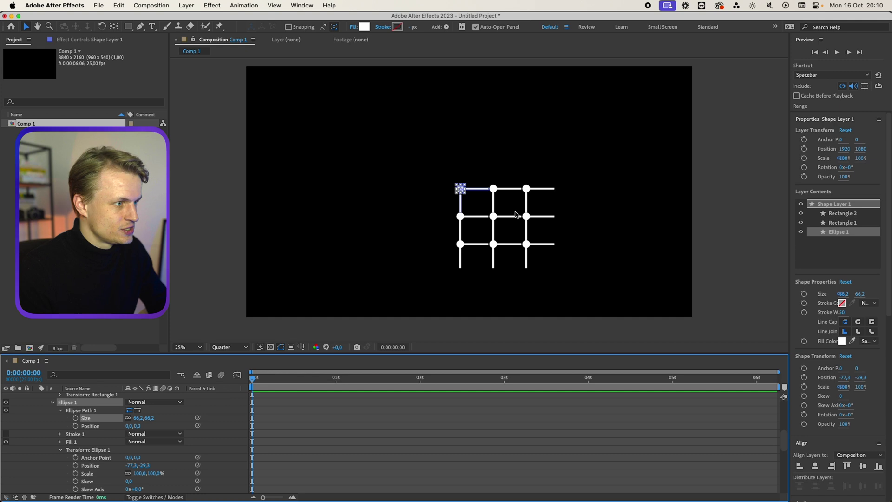
- Reduce the circle's ellipse path size to 40 × 40 px
left_click_drag(149, 419, 37, 428)
scroll(480, 199, "up", 2)
scroll(482, 191, "down", 1)
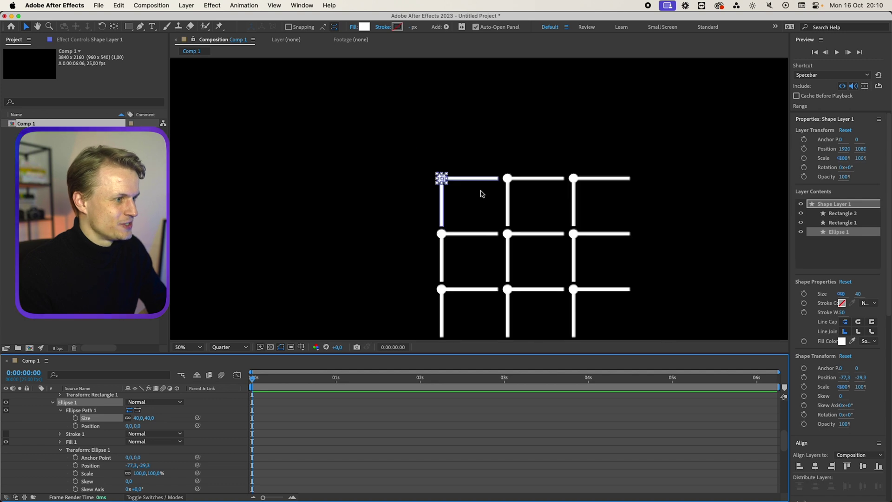
scroll(482, 194, "down", 2)
scroll(508, 242, "up", 4)
scroll(508, 242, "down", 2)
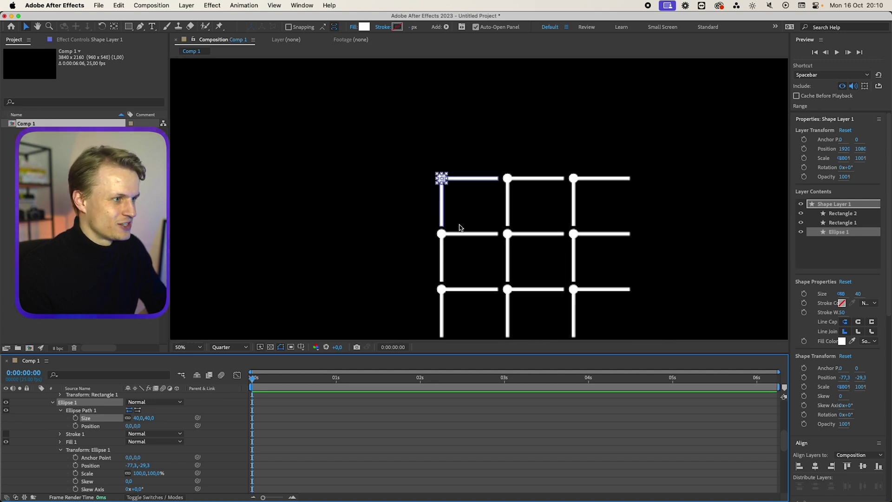
scroll(514, 191, "up", 4)
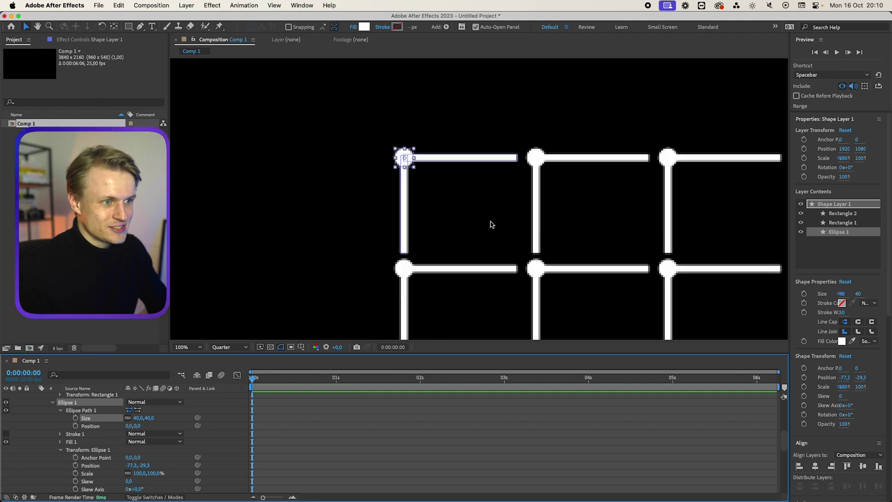
- Lengthen the horizontal bar, Rectangle 1, slightly and shift it right so it bridges the gap between two neighbouring circles
left_click_drag(287, 250, 349, 250)
key("v")
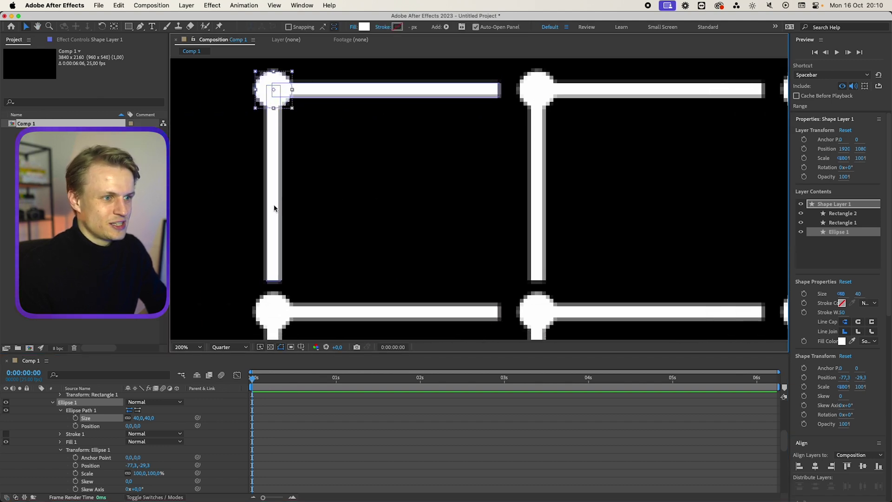
left_click(274, 208)
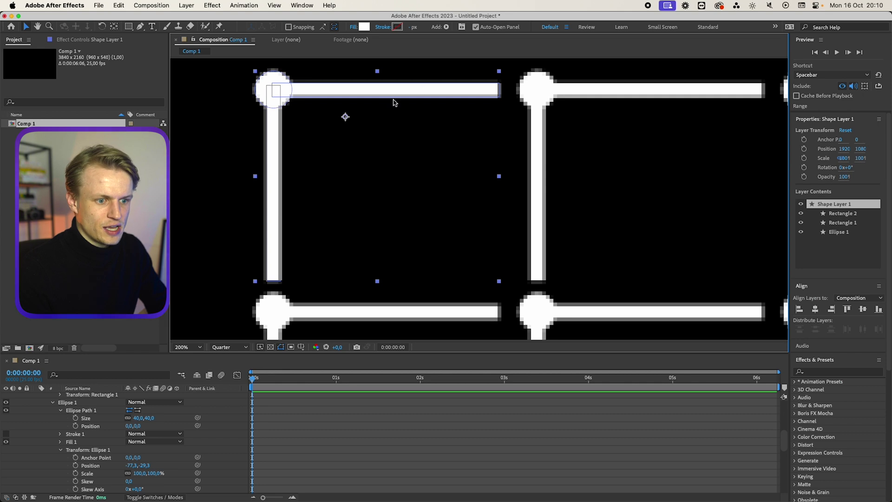
left_click(84, 435)
scroll(86, 414, "up", 1)
scroll(87, 413, "up", 2)
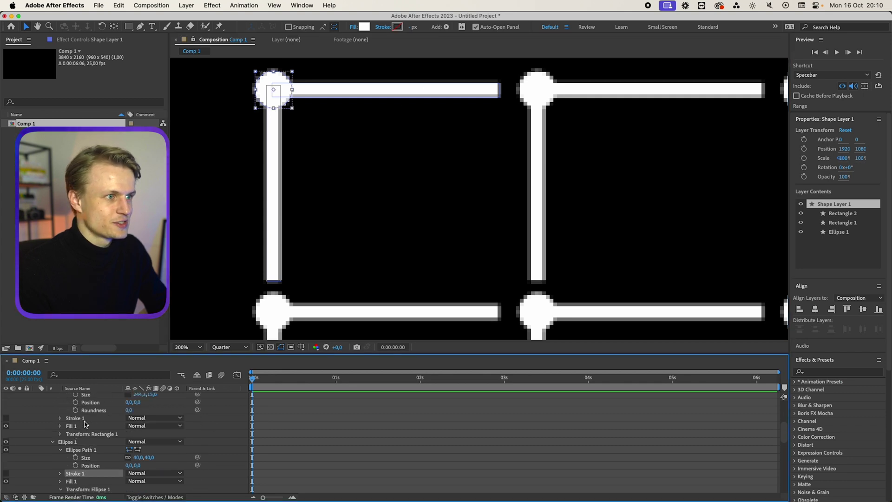
left_click(90, 412)
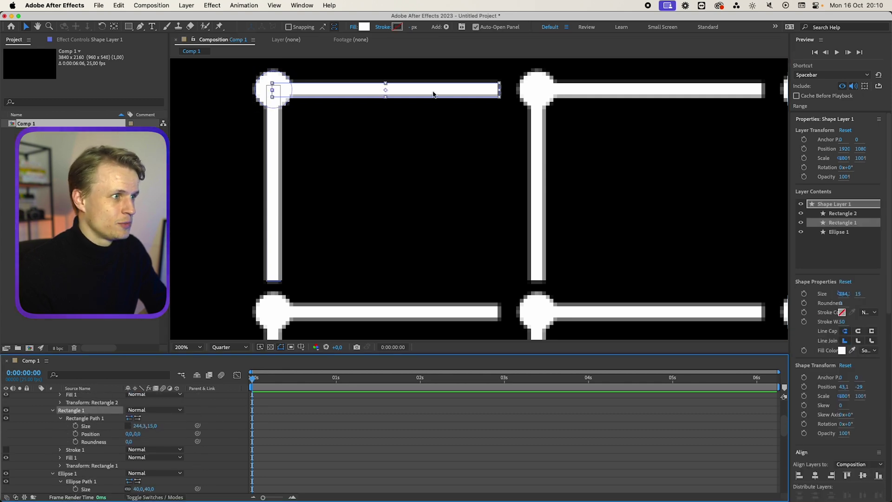
mouse_move(431, 93)
left_mouse_down()
mouse_move(454, 92)
mouse_move(440, 92)
left_mouse_up()
left_click_drag(507, 92, 524, 92)
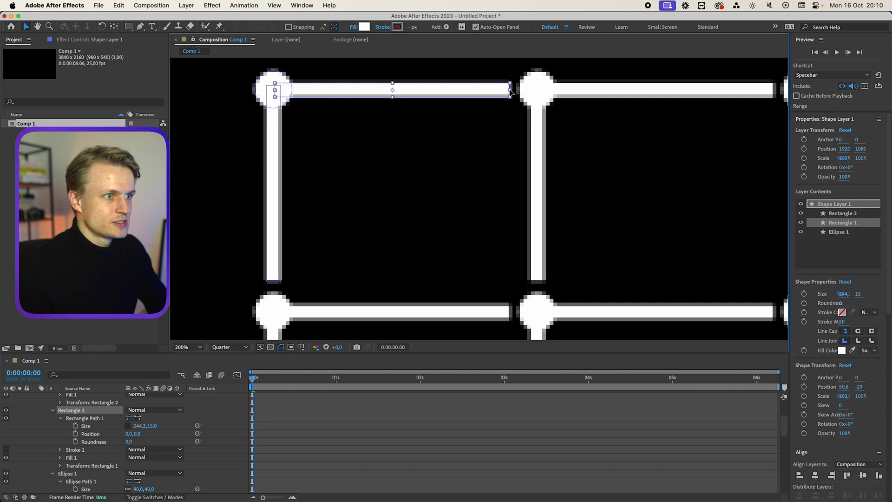
- Move the vertical bar, Rectangle 2, down so it bridges the gap between the upper and lower circles
left_click(276, 175)
left_click_drag(275, 166, 278, 184)
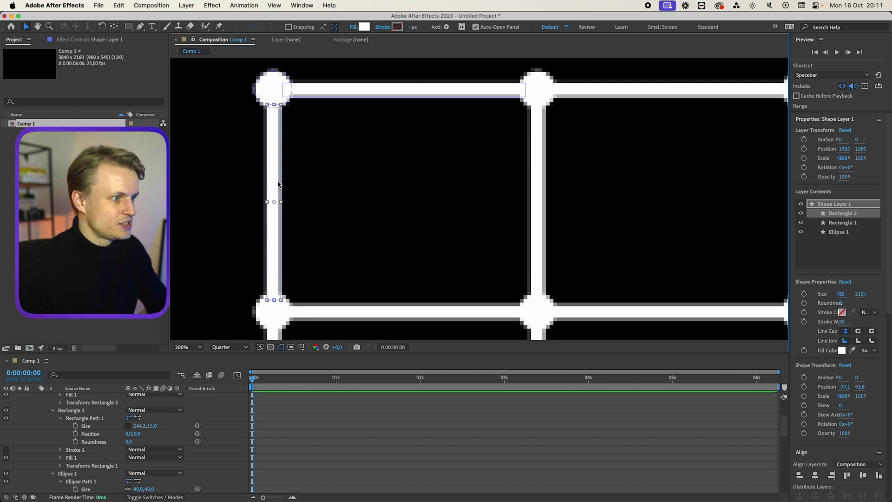
scroll(442, 172, "down", 4)
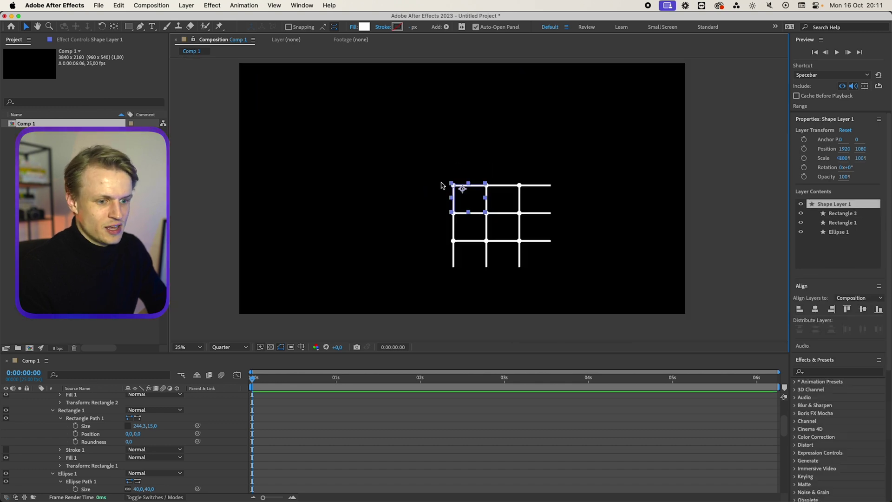
left_click(518, 452)
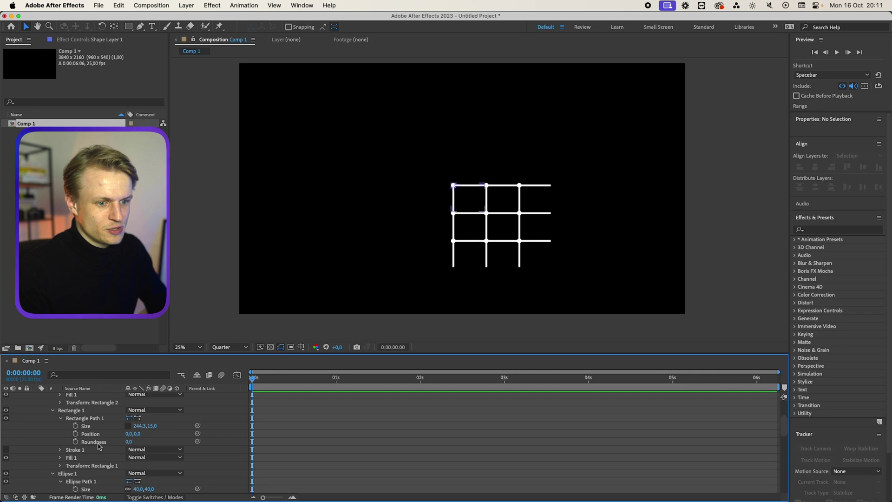
- Set the number of copies of Repeater 1 to 30
scroll(97, 452, "down", 5)
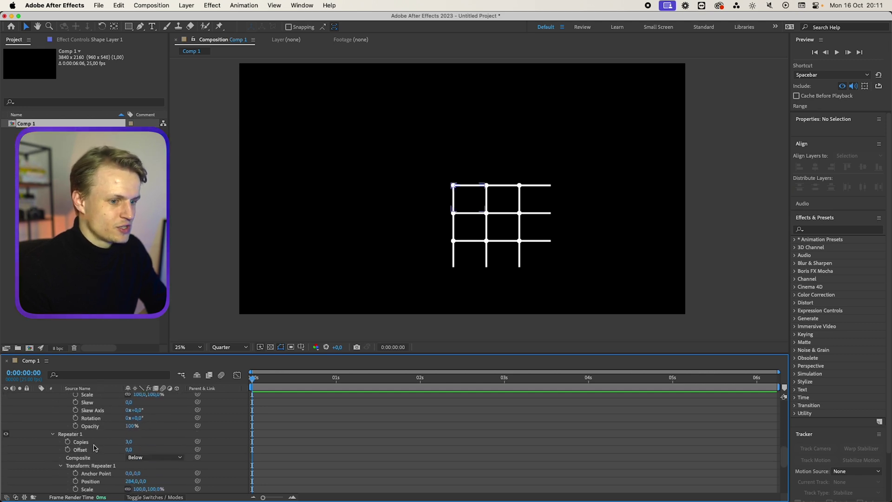
left_click(81, 443)
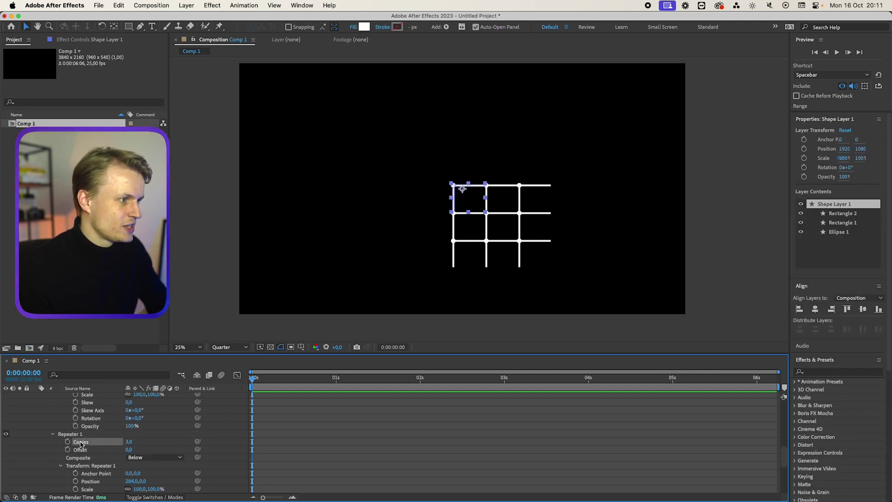
left_click_drag(130, 442, 138, 441)
left_click(130, 442)
type("30")
key("Return")
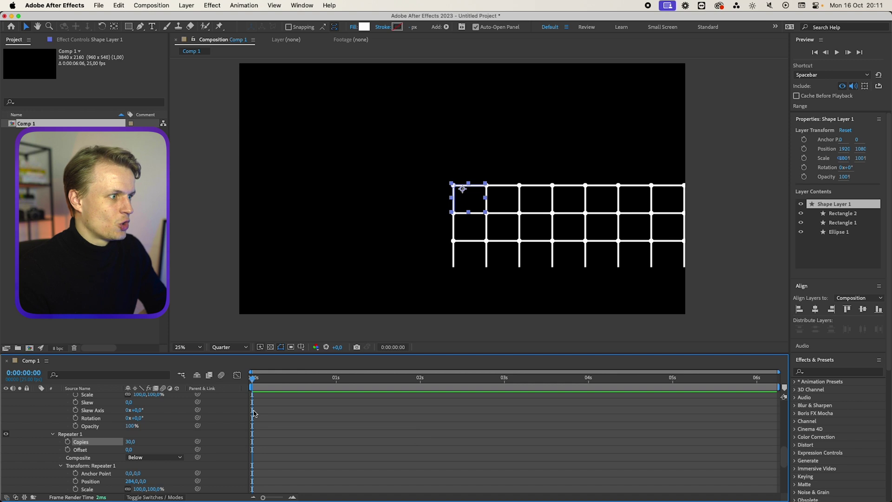
- Move the grid layer up and left to about 740, 648 and set the copies of Repeater 2 to 30
left_click_drag(598, 235, 371, 263)
left_click_drag(243, 229, 349, 152)
scroll(90, 435, "down", 5)
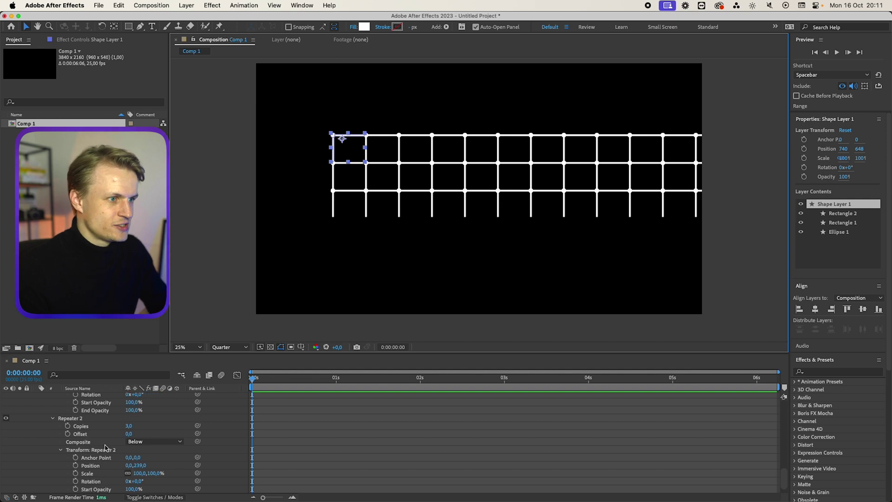
left_click(131, 426)
type("30")
key("Return")
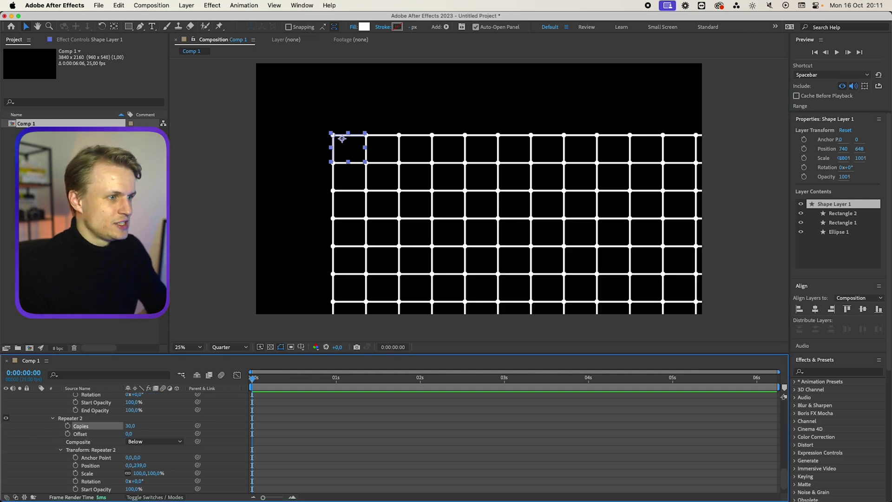
- Move the grid layer to about -168, -101 so the grid fills the whole composition
key("comma")
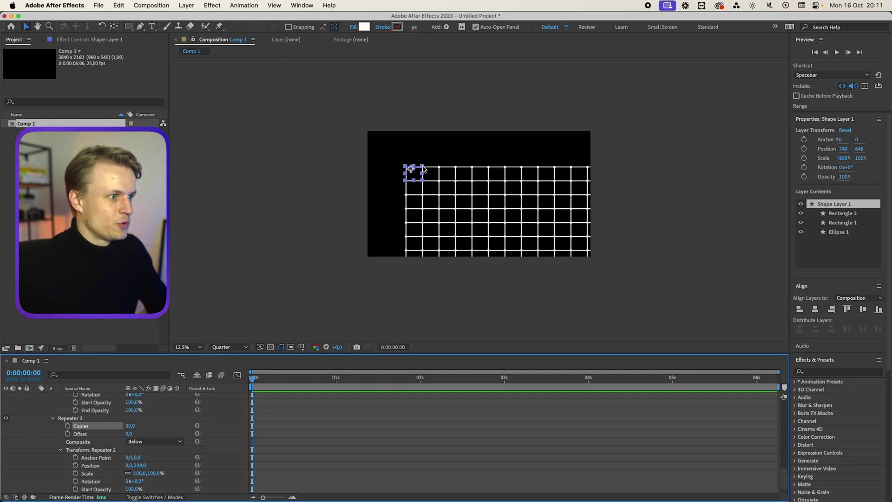
left_click_drag(417, 178, 277, 87)
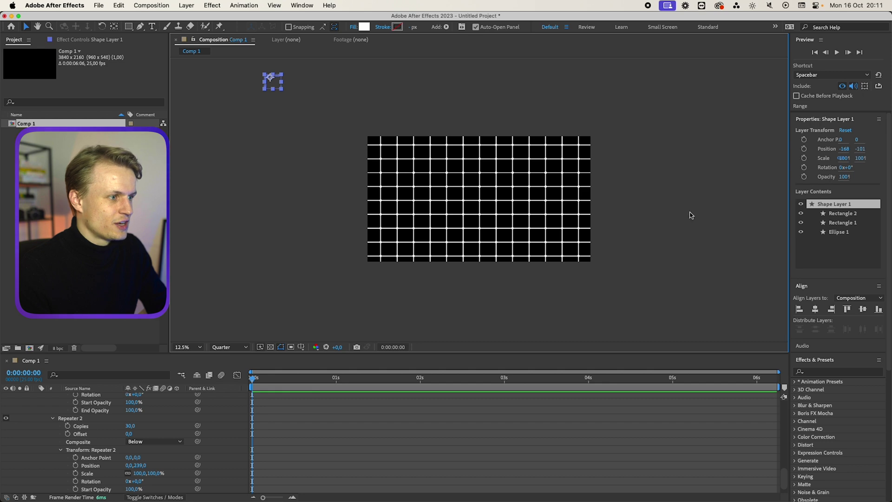
key("period")
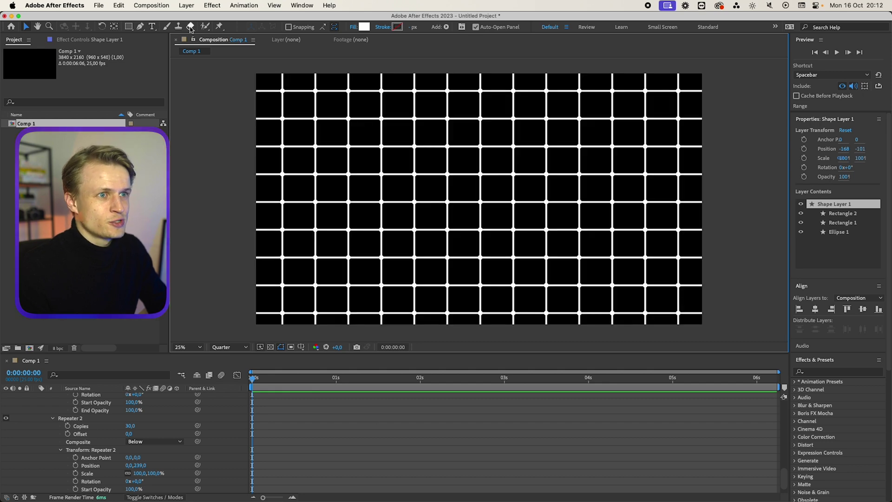
- Draw a rectangle about 876 × 873 px on a new shape layer over the grid's left half and increase its corner roundness
left_click(128, 27)
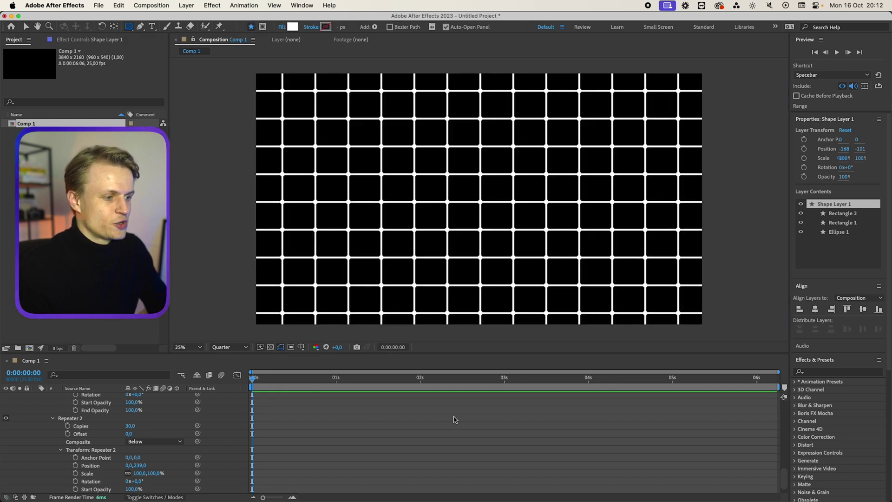
left_click(448, 459)
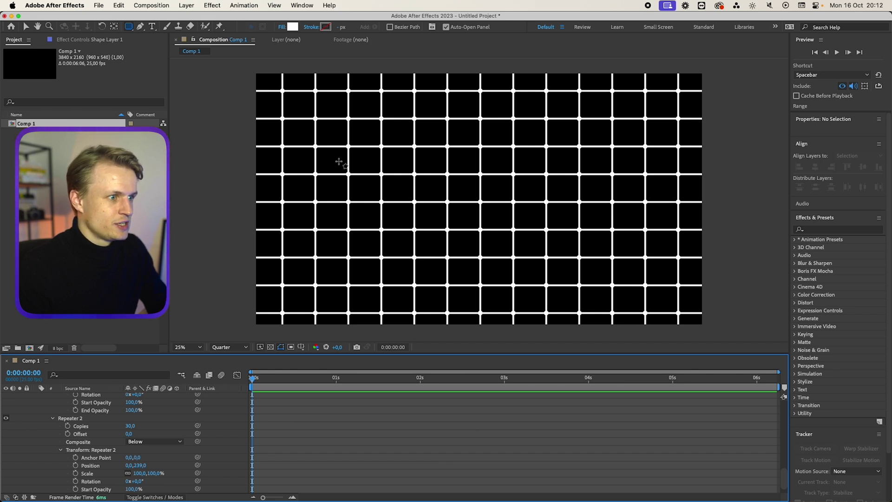
left_click_drag(314, 140, 416, 241)
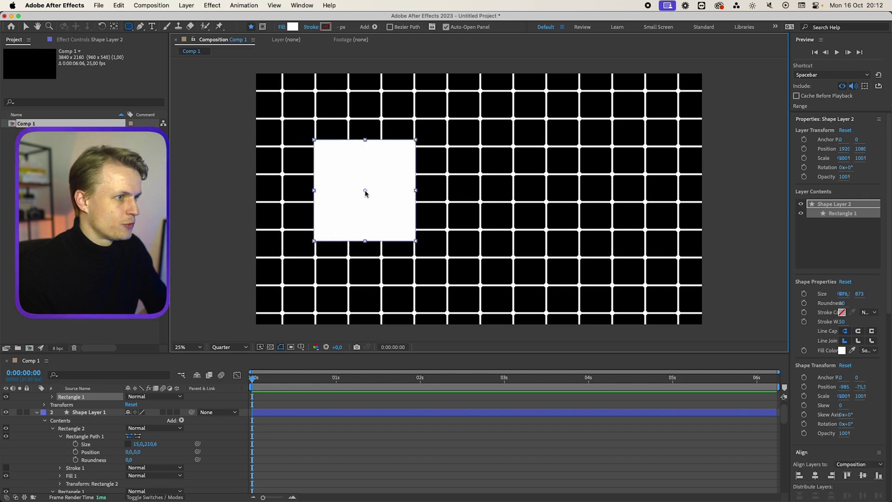
key("v")
left_click_drag(842, 303, 869, 303)
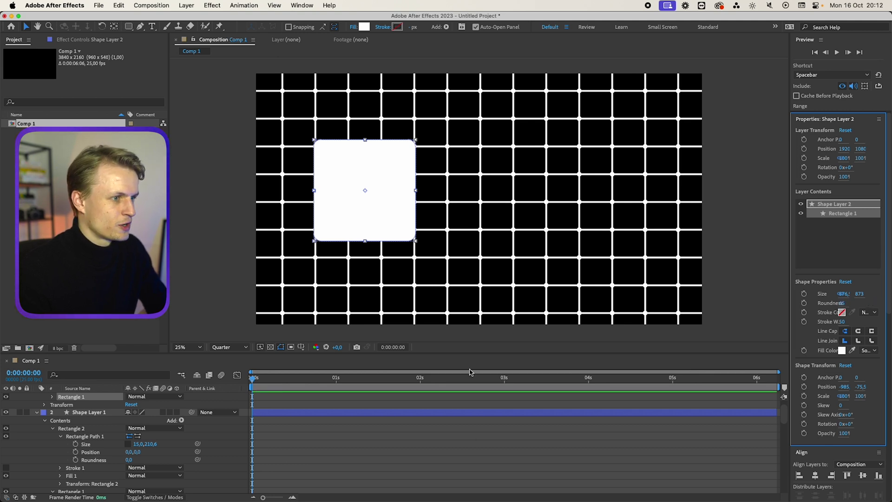
- Set the rounded rectangle's fill colour to black, 000000
left_click(842, 350)
type("000000")
key("Return")
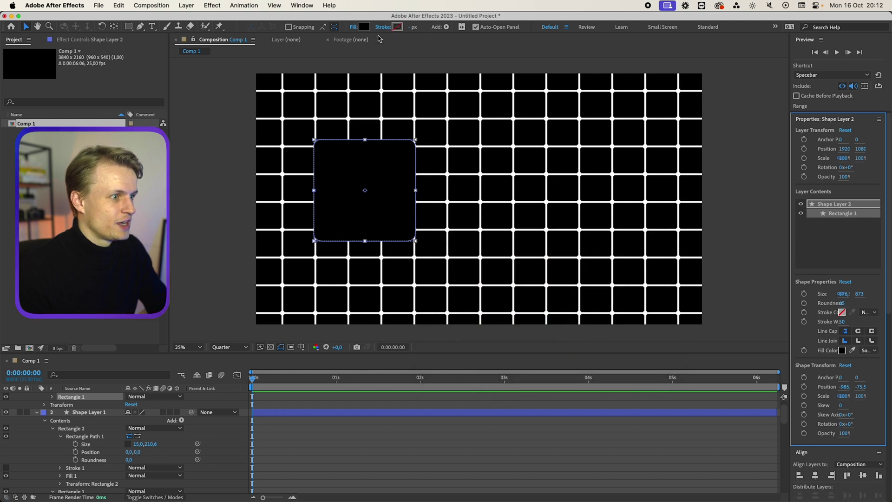
- Give the rounded rectangle a linear gradient stroke
left_click(382, 29)
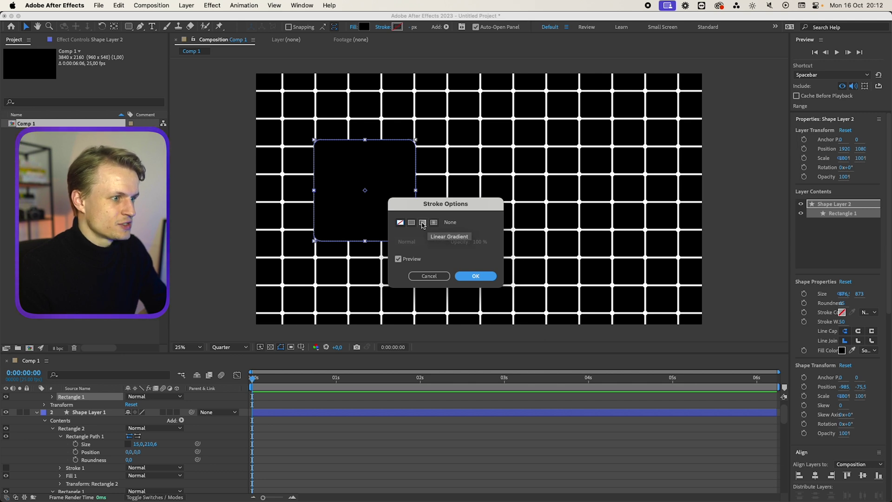
left_click(423, 223)
left_click(473, 276)
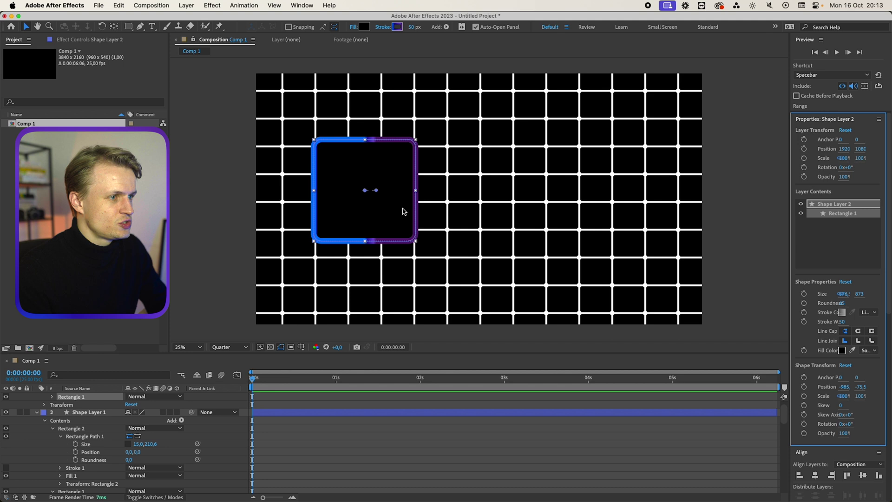
- Set the stroke gradient's red end stop to black 000000 at location 100% and delete the blue middle stop
key("period")
mouse_move(267, 133)
left_mouse_down()
mouse_move(418, 140)
mouse_move(468, 163)
left_mouse_up()
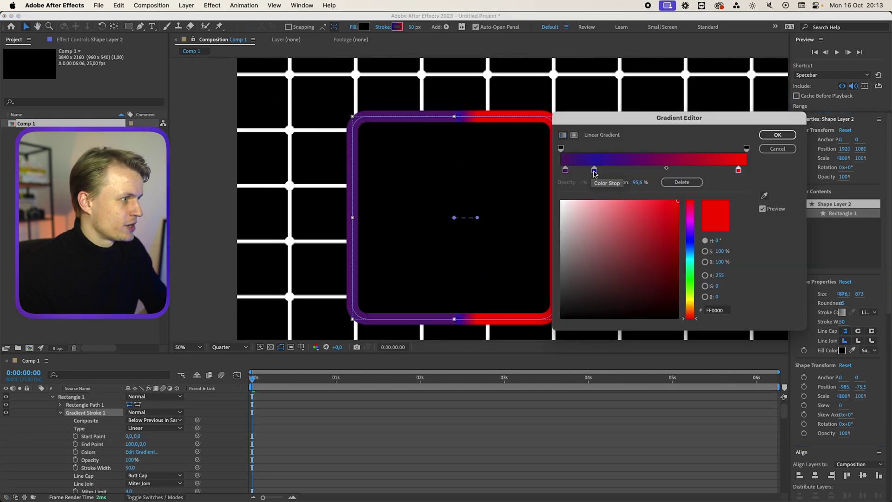
left_click_drag(595, 173, 620, 173)
left_click_drag(739, 172, 747, 172)
left_click_drag(655, 239, 536, 336)
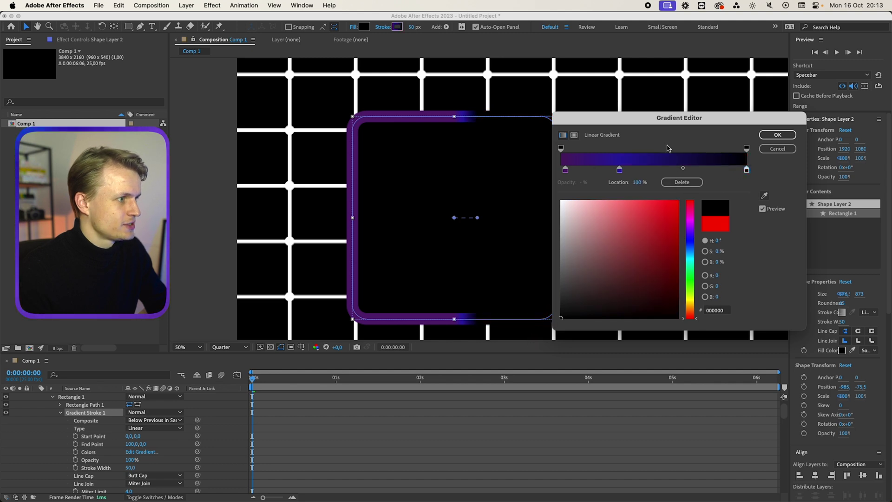
left_click(620, 171)
left_click(674, 182)
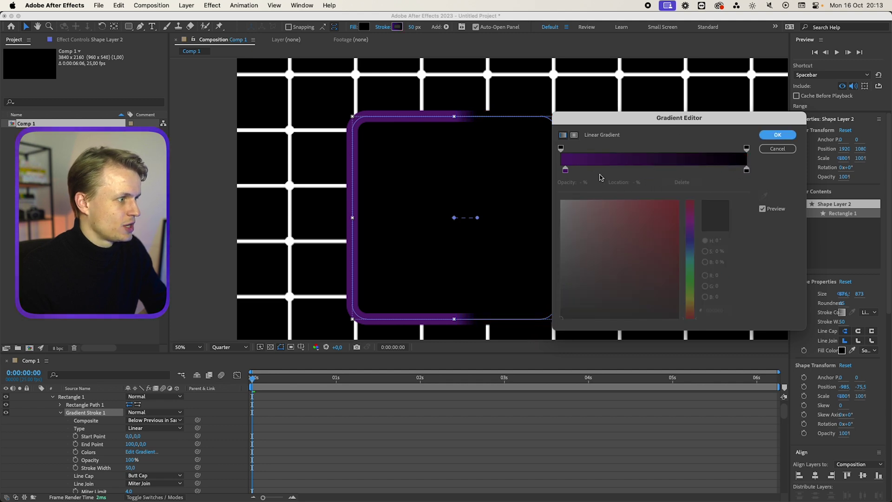
- Place the gradient's purple stop at location 0%, recolour it blue 0015E3, and apply the gradient
left_click_drag(565, 170, 560, 171)
left_click(696, 240)
left_click(679, 205)
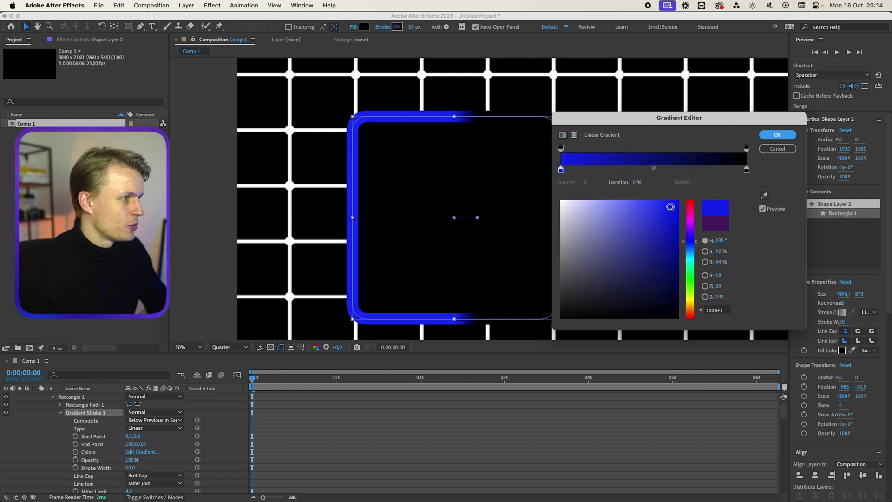
left_click_drag(685, 210, 687, 213)
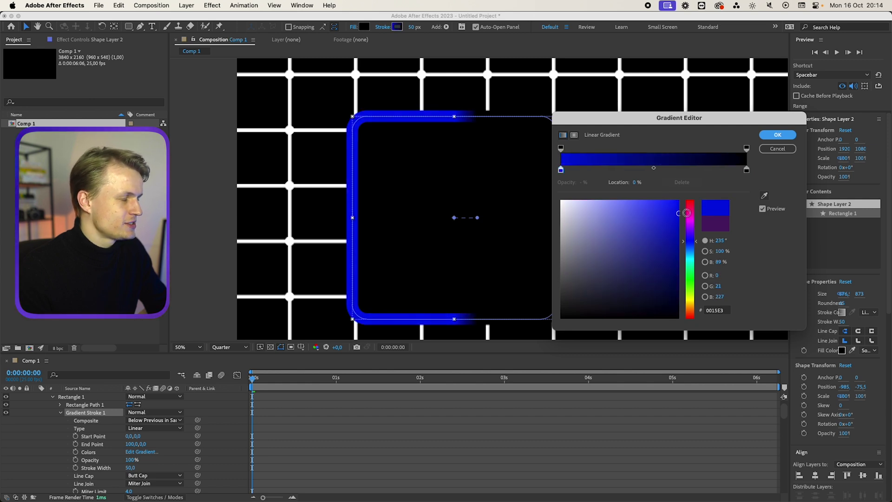
left_click(778, 136)
- Set the stroke width to 20 px and stretch the gradient diagonally from about -752, -682 to about 292, 229
left_click(414, 27)
type("20")
key("Return")
left_click_drag(478, 218, 522, 270)
left_click_drag(454, 218, 280, 60)
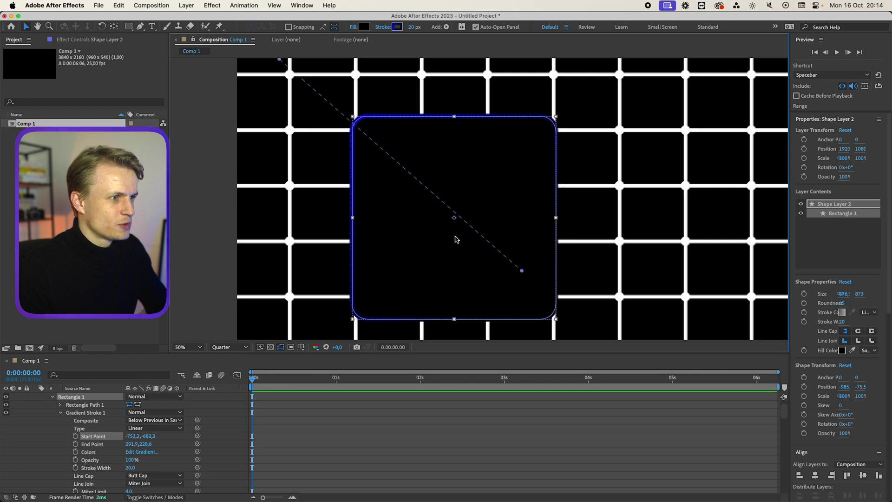
left_click(402, 438)
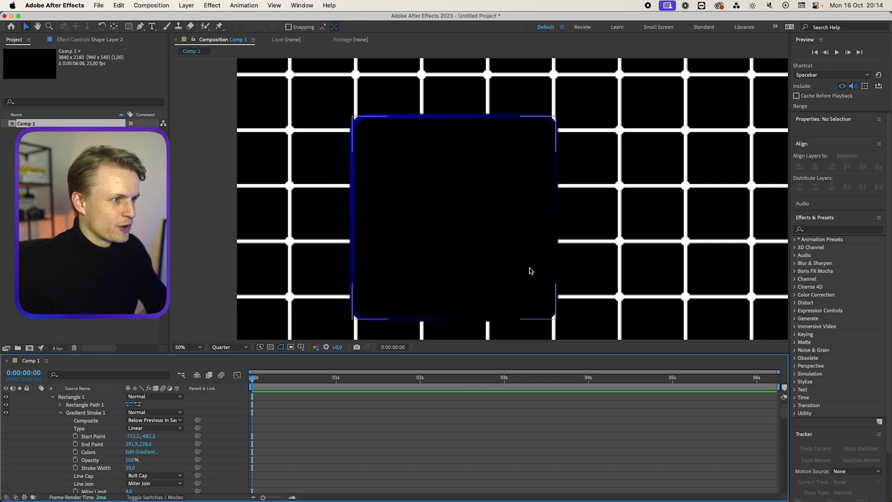
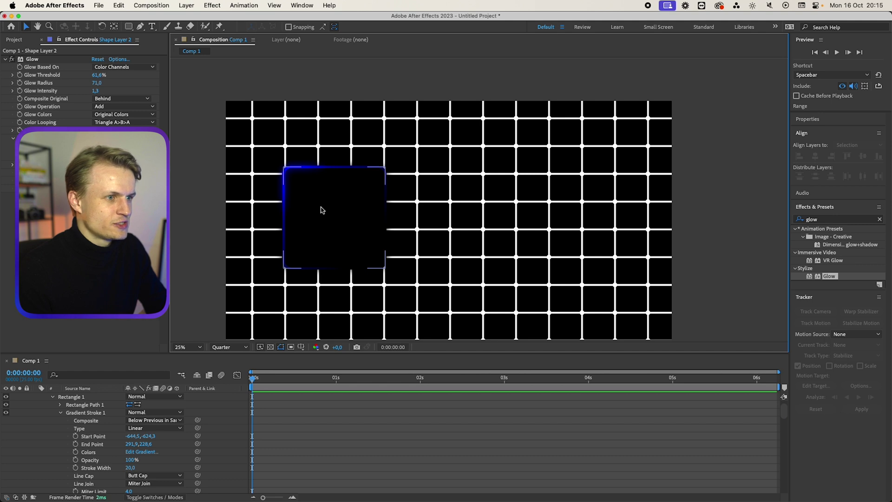
scroll(378, 199, "down", 3)
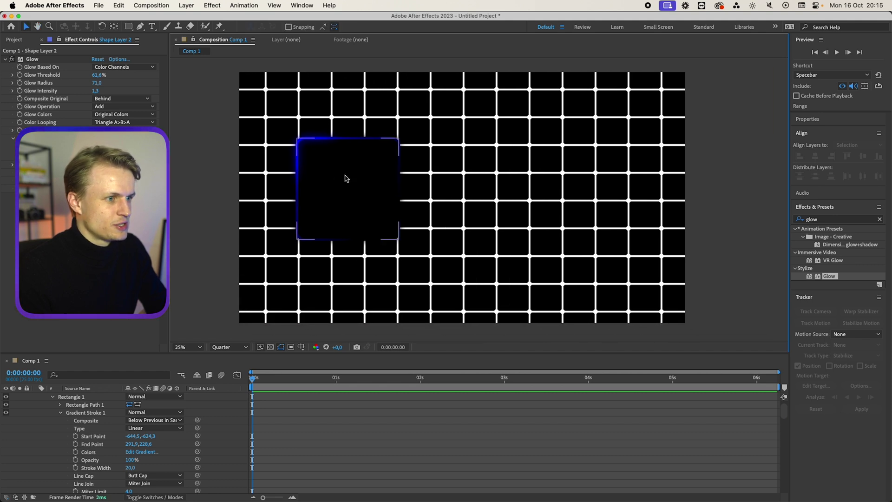
- Move the rounded square to the left side of the frame and duplicate it twice to form a horizontal row of three
left_click_drag(351, 181, 333, 190)
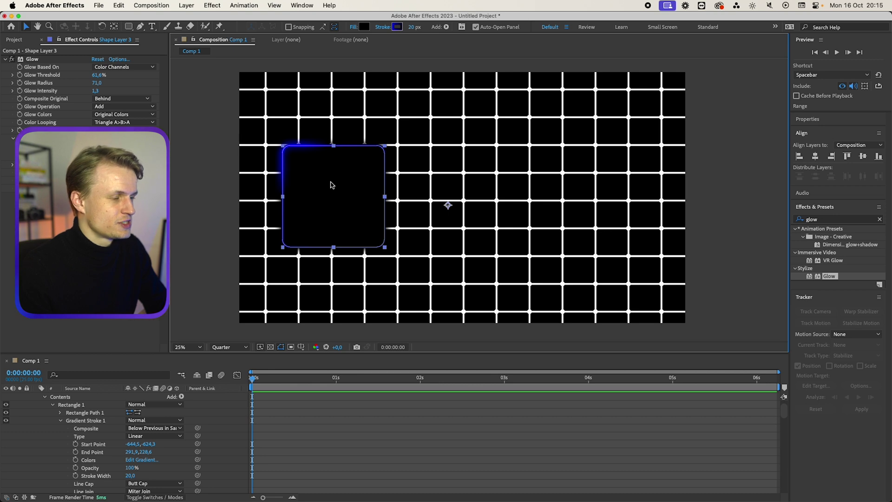
key("ctrl+d")
left_click_drag(325, 190, 605, 196)
key("ctrl+d")
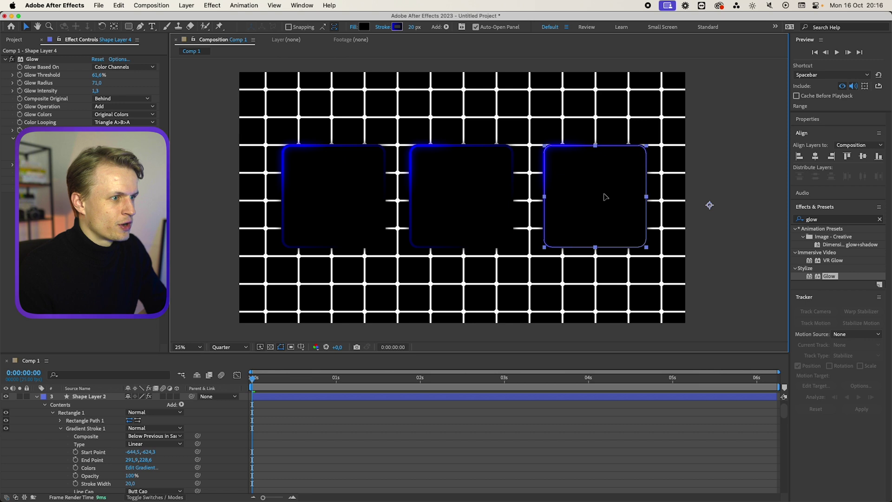
left_click(452, 198)
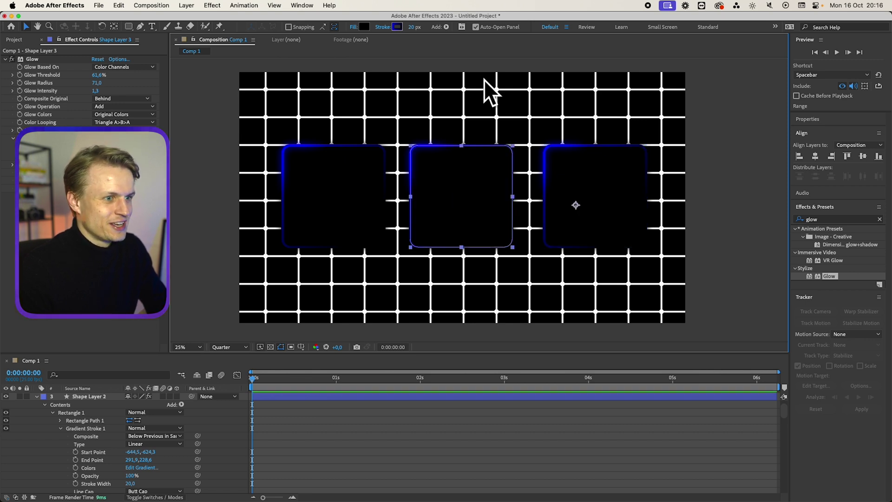
- Expand the contents of the middle square's layer down to the Rectangle 1 group to expose its gradient stroke
key("h")
left_click_drag(527, 175, 494, 215)
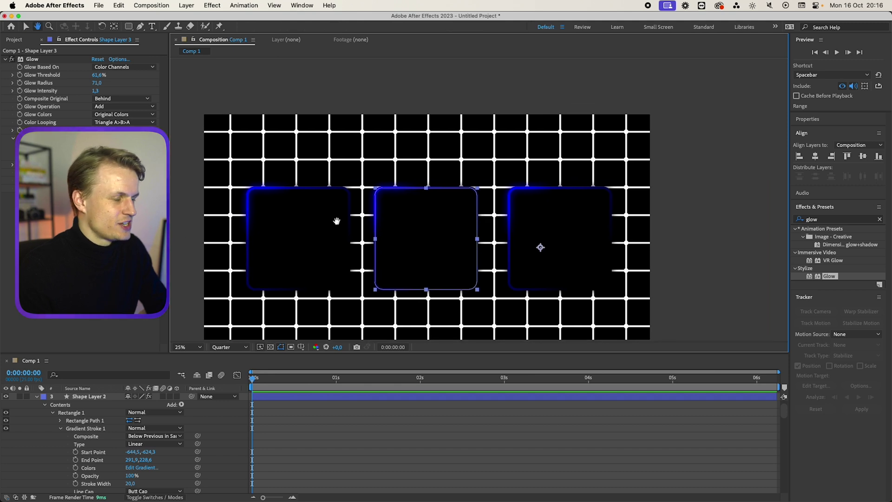
left_click_drag(337, 231, 423, 227)
key("v")
left_click(560, 298)
left_click(530, 183)
scroll(472, 245, "up", 2)
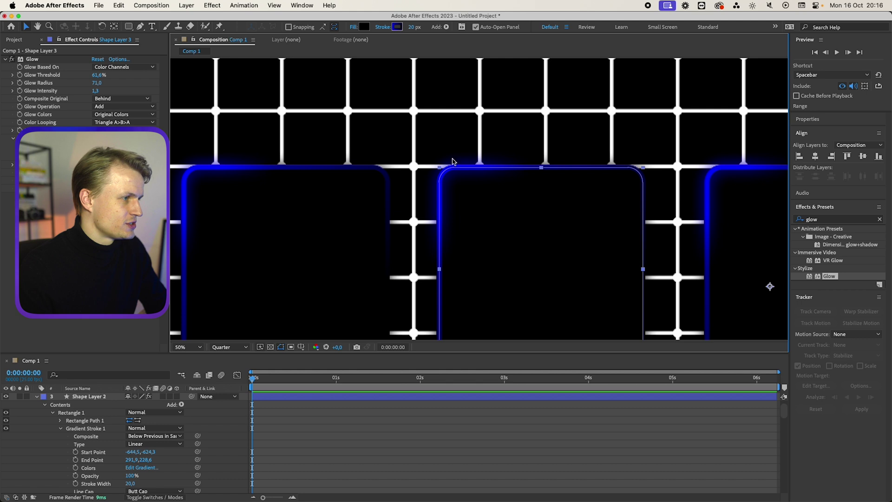
key("super+a")
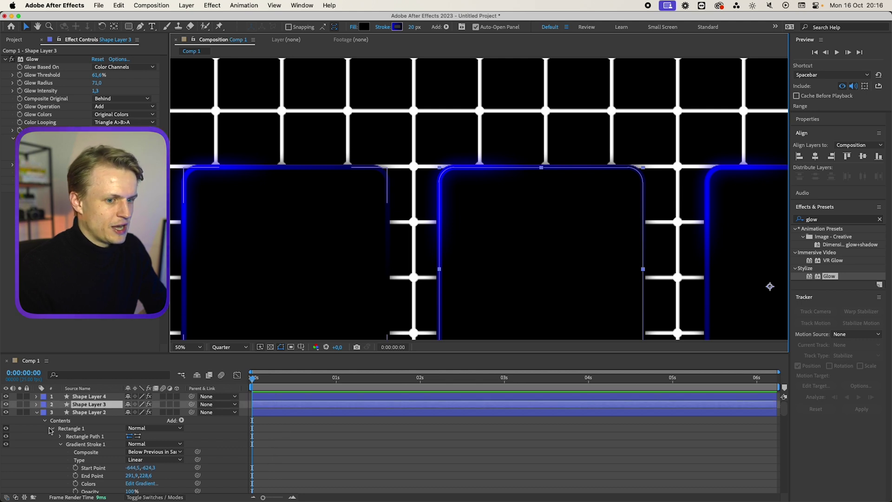
left_click(37, 404)
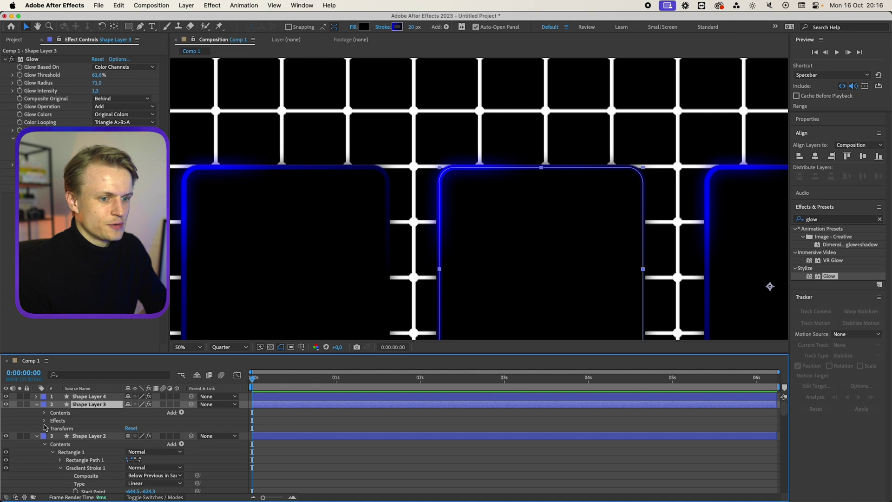
left_click(44, 413)
left_click(52, 420)
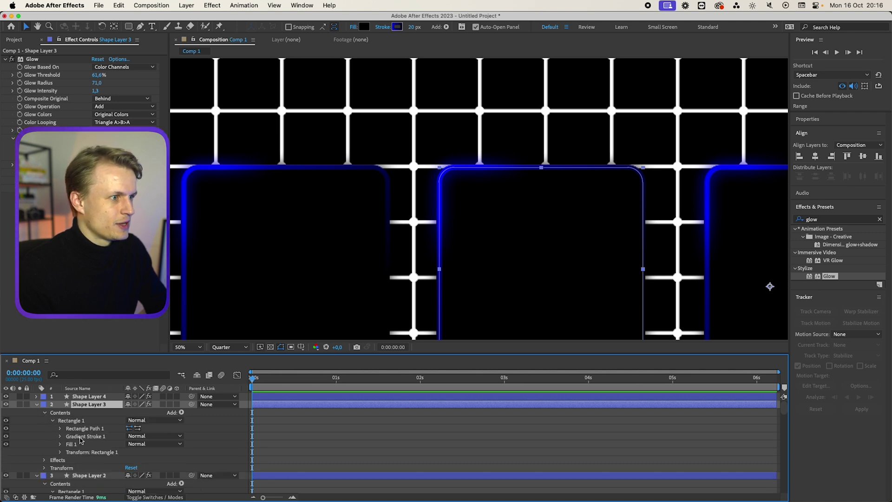
- Rework the middle square's stroke gradient to glow mid-way along its top and bottom edges, and aim the right square's gradient at its upper-right corner
left_click(85, 436)
left_click_drag(392, 124, 438, 80)
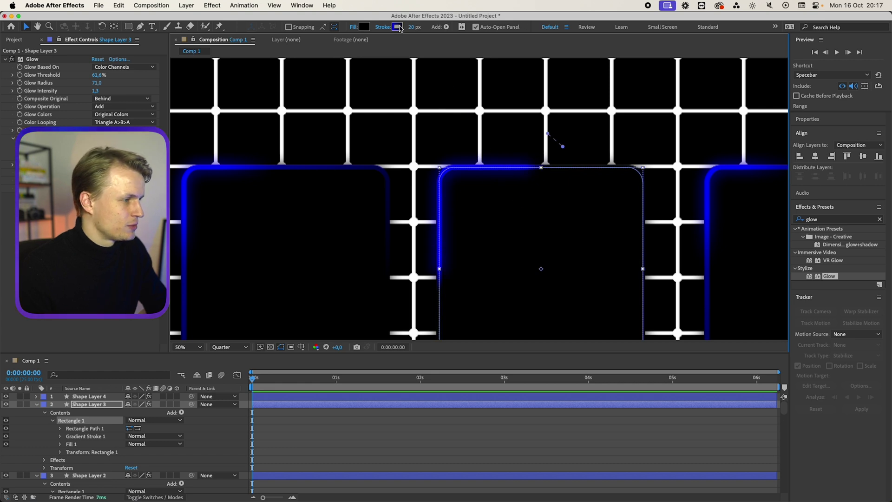
left_click(398, 27)
left_click_drag(560, 170, 625, 170)
left_click(581, 171)
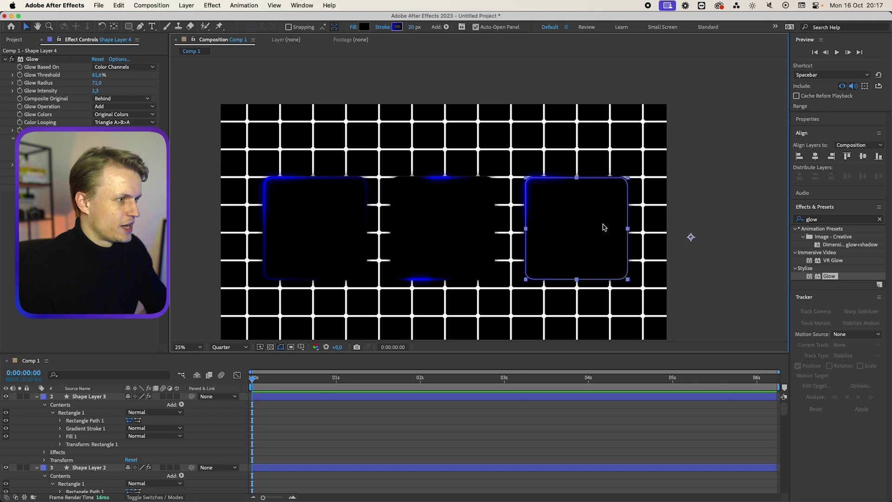
left_click(604, 227)
left_click_drag(502, 157, 526, 150)
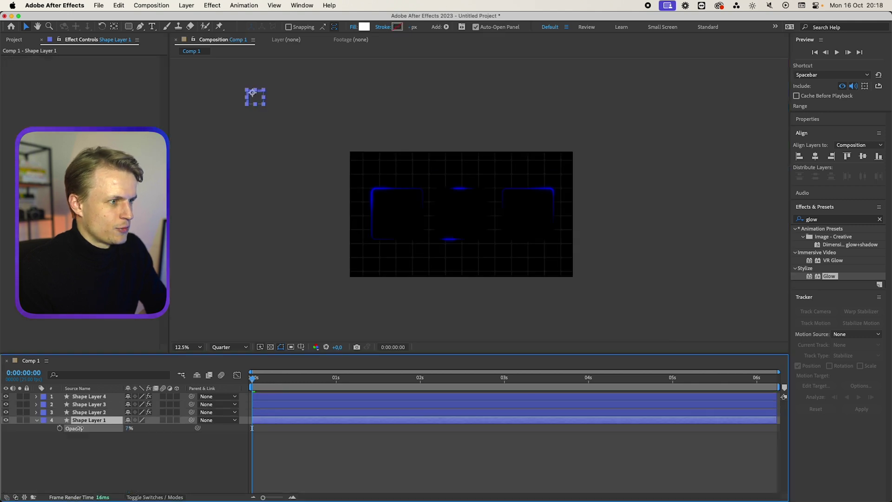
- Set the opacity of the white grid layer, Shape Layer 1, to 10%
left_click_drag(88, 428, 213, 433)
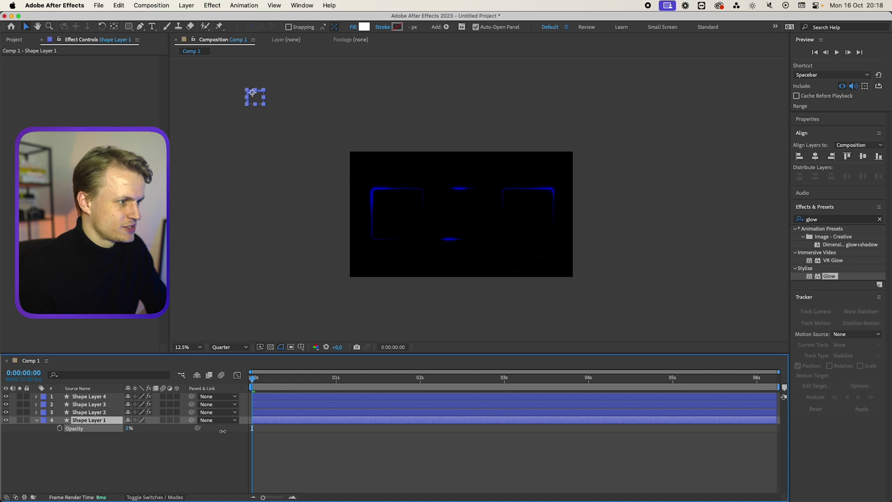
left_click_drag(242, 428, 249, 428)
left_click(370, 460)
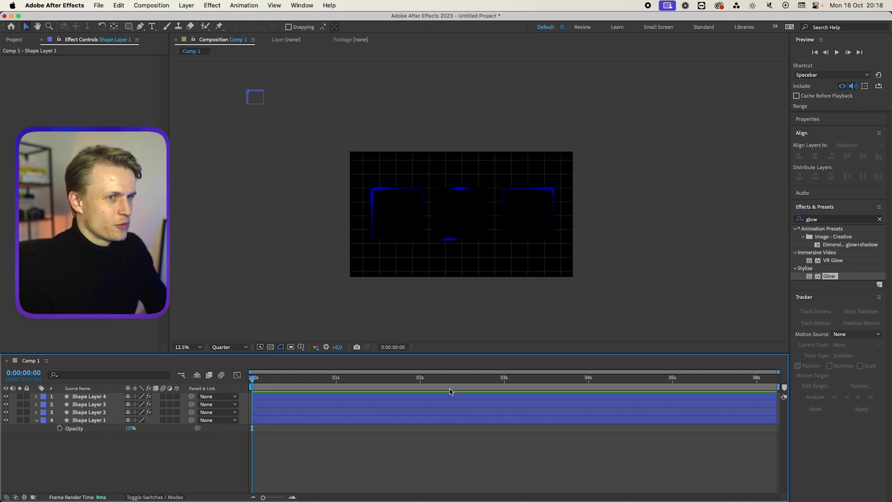
- Add a gray solid layer at the full composition size of 3840 x 2160 px
scroll(624, 233, "up", 1)
left_click_drag(557, 255, 572, 216)
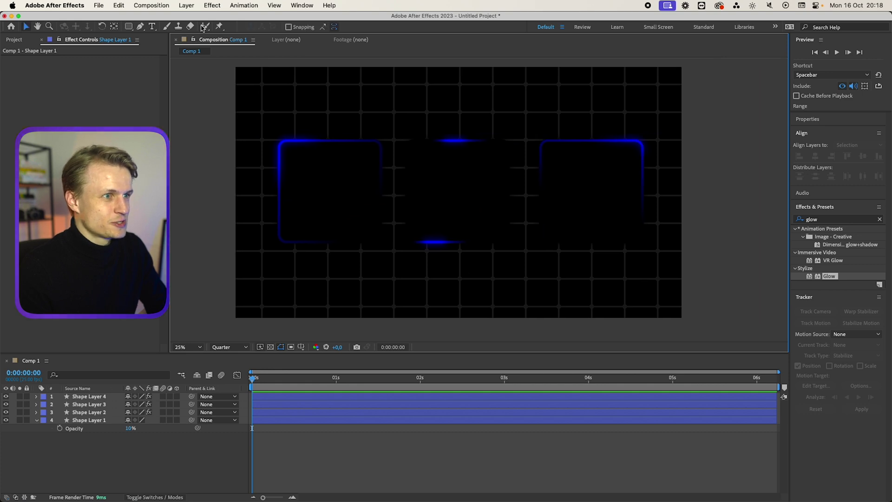
left_click(186, 5)
mouse_move(185, 19)
left_click(314, 30)
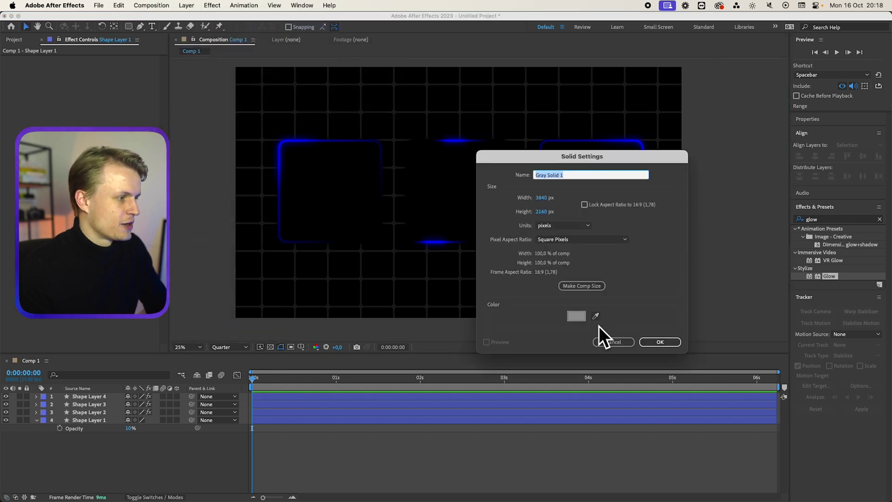
key("Return")
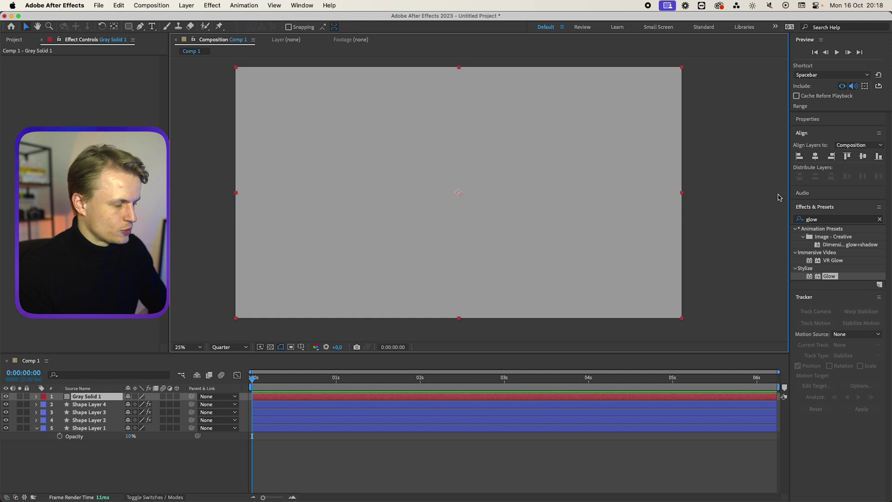
- Apply Gradient Ramp to the solid with End Color 590000, running diagonally from about 460, 236 to about 4036, 2264
double_click(827, 219)
type("gradient")
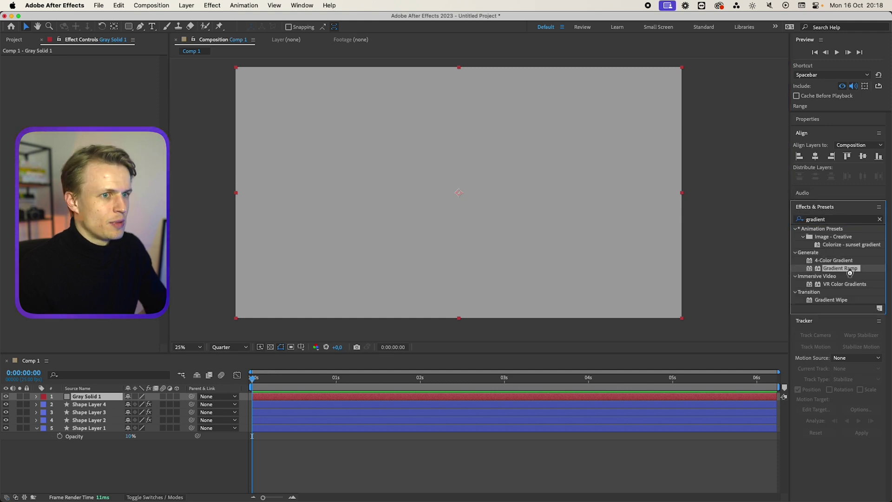
double_click(836, 267)
left_click(96, 91)
left_click(553, 334)
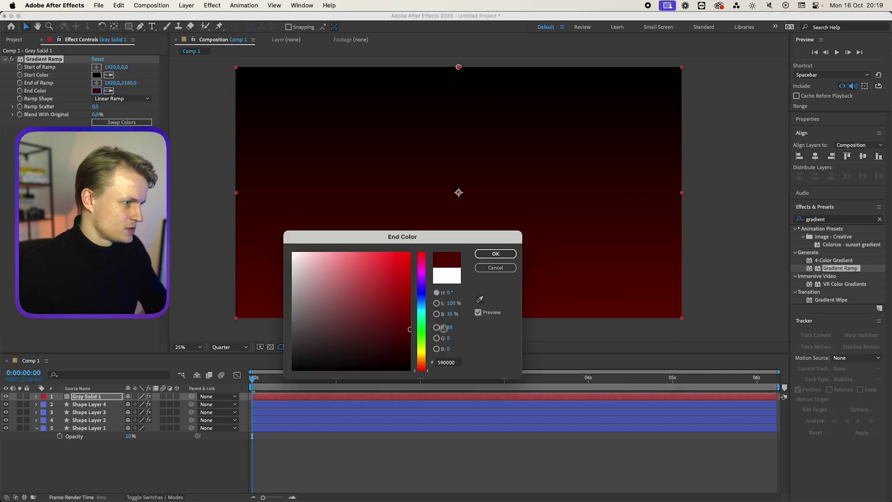
key("Return")
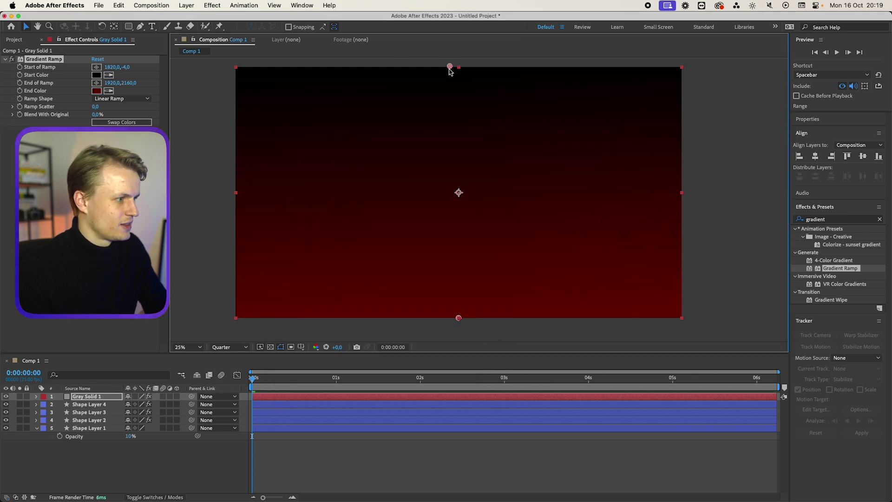
left_click_drag(459, 67, 296, 113)
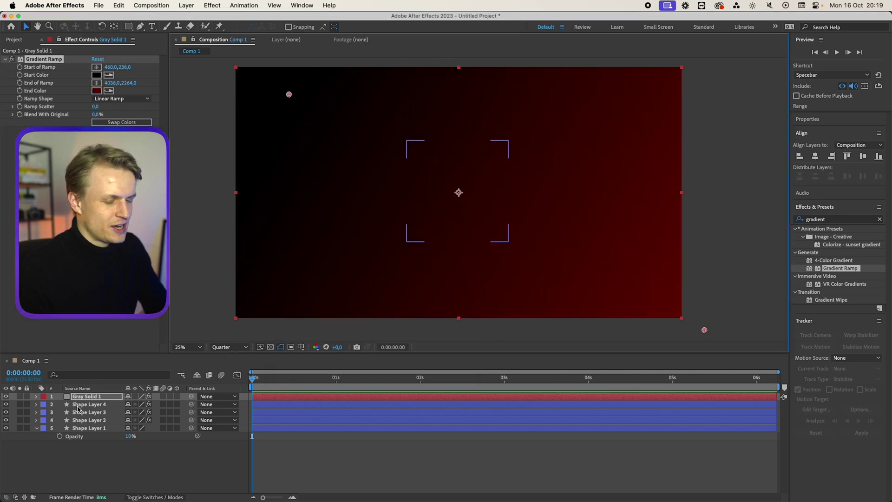
- Place the gradient solid beneath the three square layers and set its blending mode to Add
left_click_drag(93, 396, 93, 421)
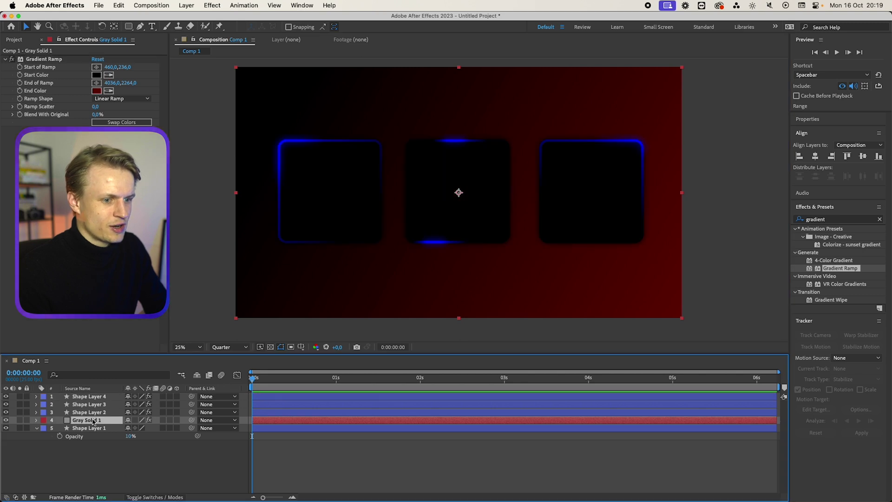
left_click(160, 499)
left_click(139, 420)
left_click(186, 179)
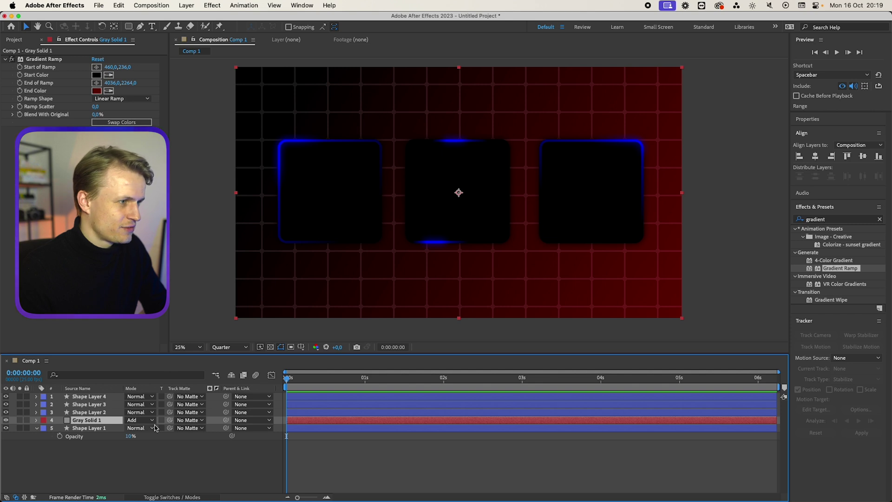
- Fade the gradient solid to 76% and the grid to 2% opacity, and set the strokes of all three squares to 5 px
scroll(409, 291, "up", 2)
left_click_drag(408, 291, 243, 130)
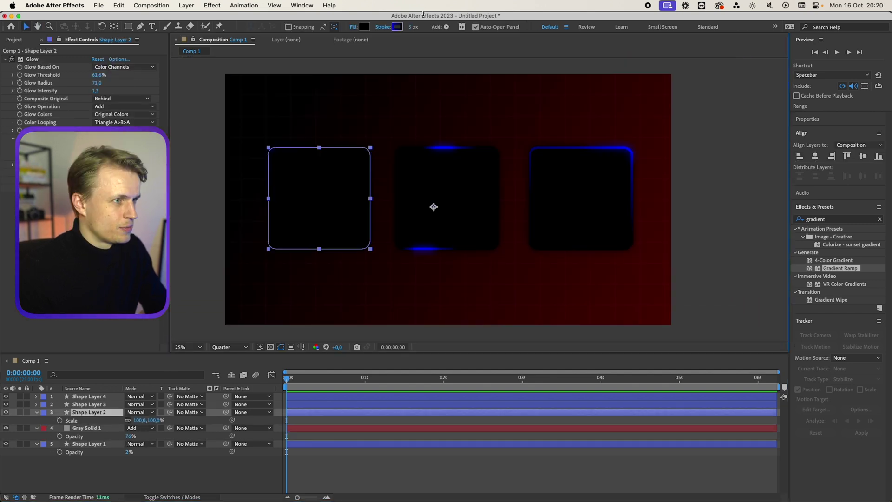
left_click(441, 204)
left_click(595, 210)
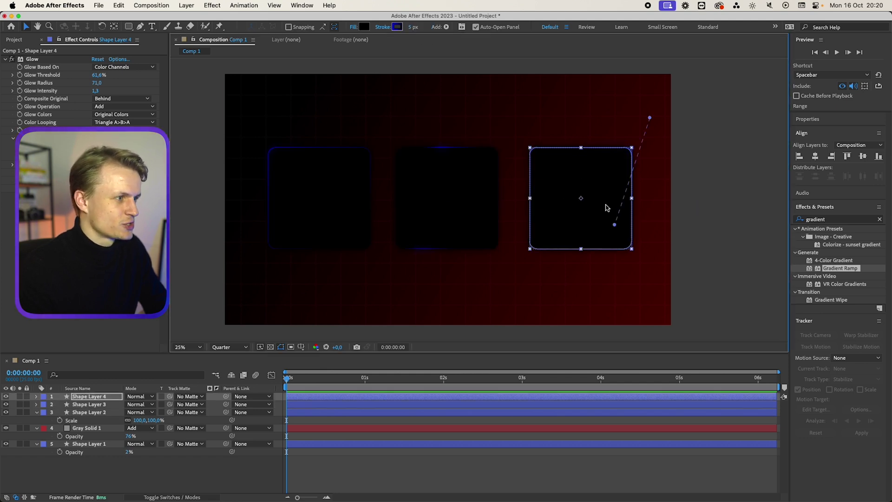
left_click(562, 117)
key("super+shift+a")
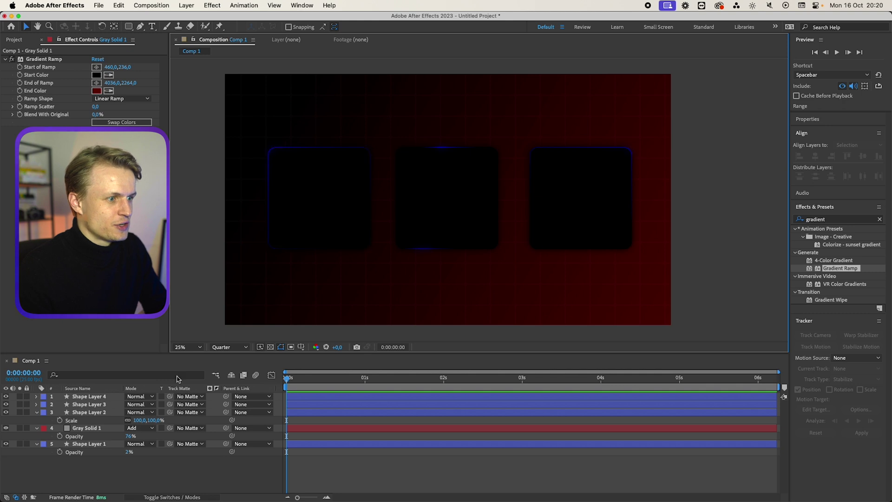
- Recolour the fill of the squares to dark navy 010014, starting with the left one
left_click(300, 219)
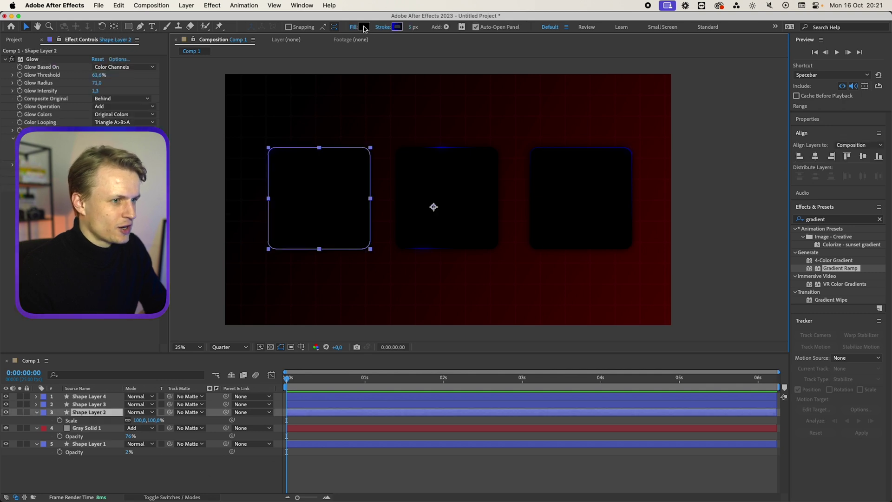
left_click(365, 26)
left_click(425, 289)
left_click_drag(409, 362, 422, 361)
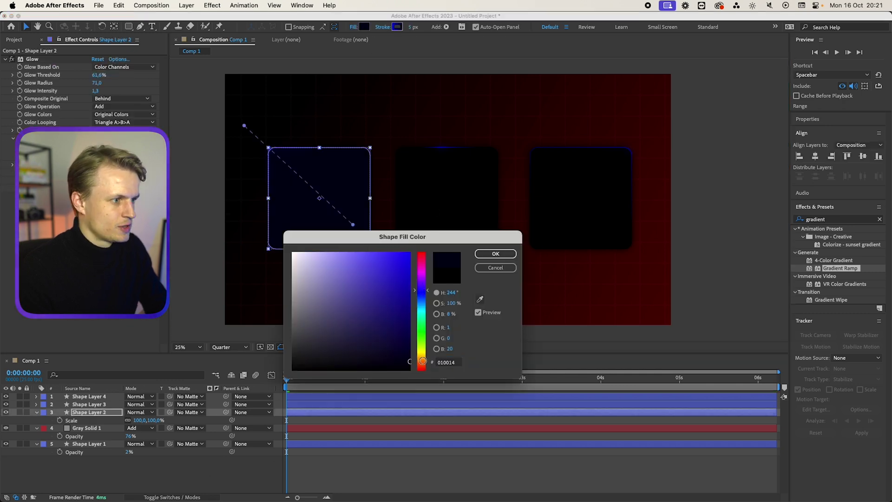
key("Return")
left_click(593, 404)
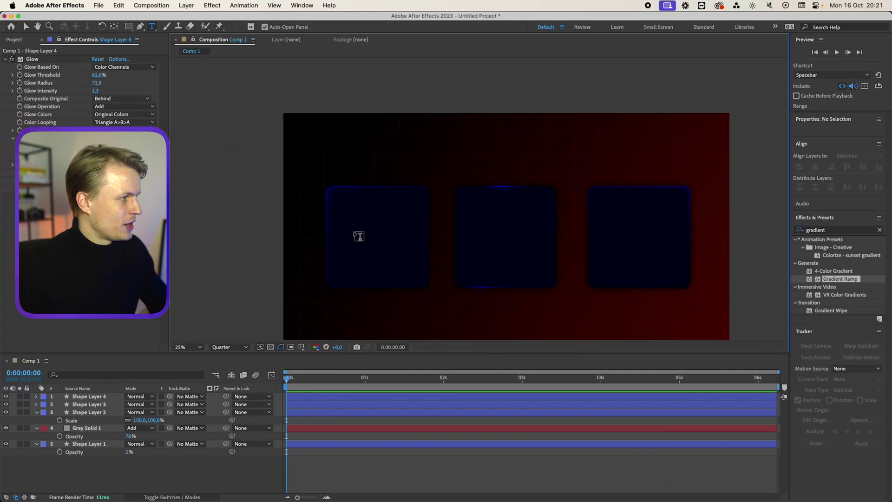
- Add a white number 1 in Avenir Black inside the left square, sized 665.4 px with 140% horizontal scale
left_click(358, 237)
type("1")
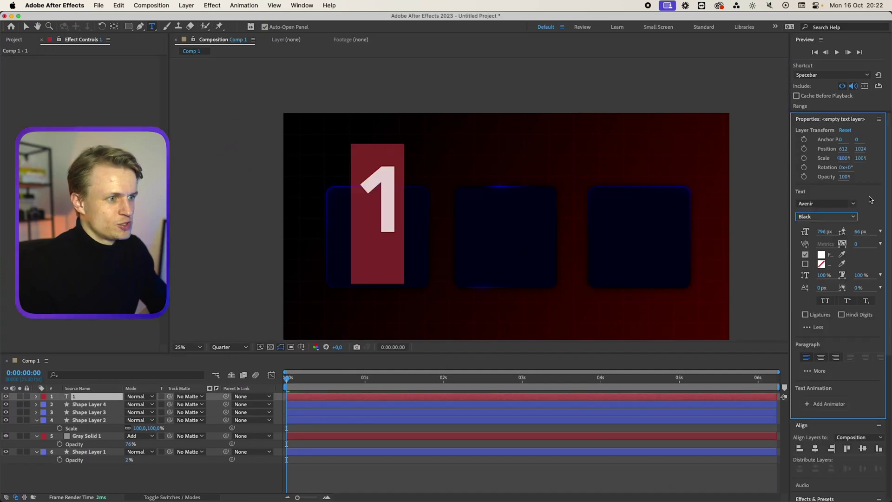
left_click(27, 27)
left_click_drag(385, 200, 381, 230)
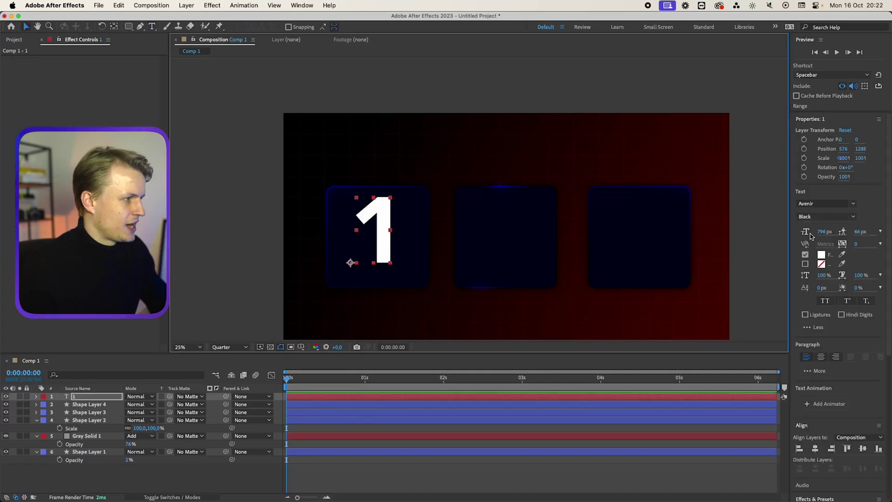
left_click_drag(822, 231, 265, 277)
left_click_drag(862, 276, 885, 280)
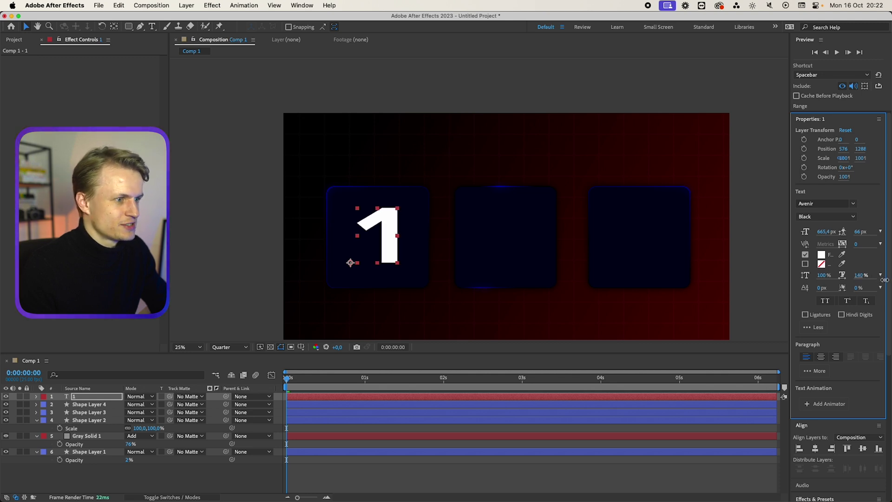
- Duplicate the number for the other two squares as 2 and 3, and centre each number in its square
key("super+d")
left_click_drag(349, 260, 463, 263)
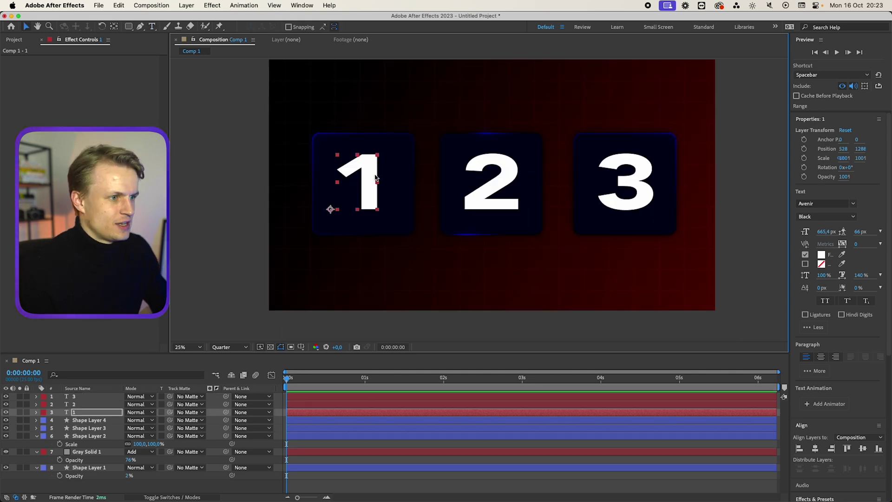
left_click(507, 102)
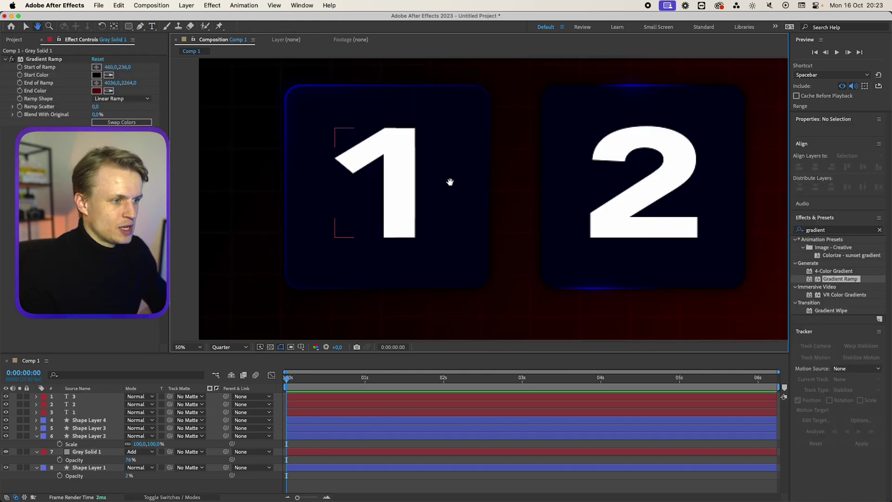
- Add a text layer reading category inside the left square and set its font size to 150 px
left_click(152, 26)
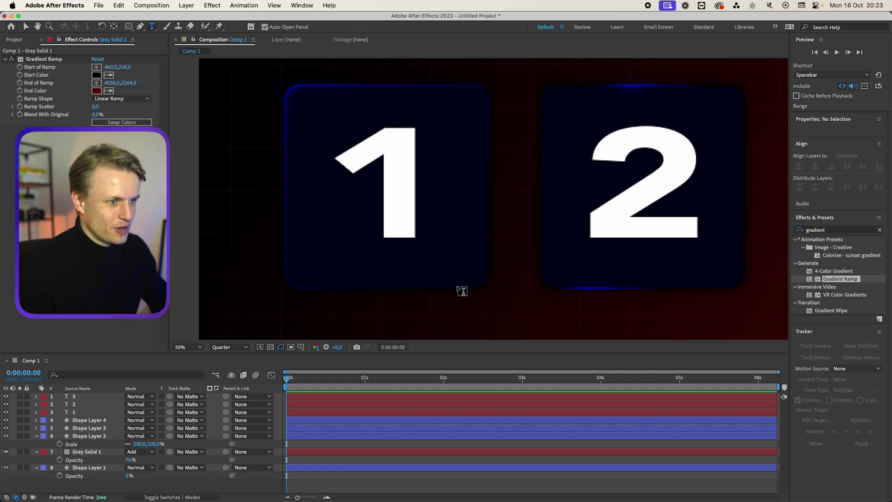
left_click(398, 252)
type("c")
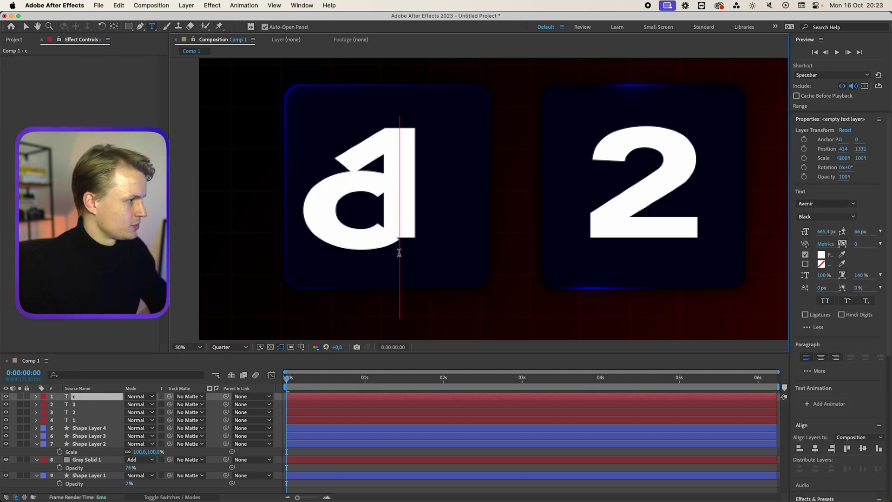
type("ategor")
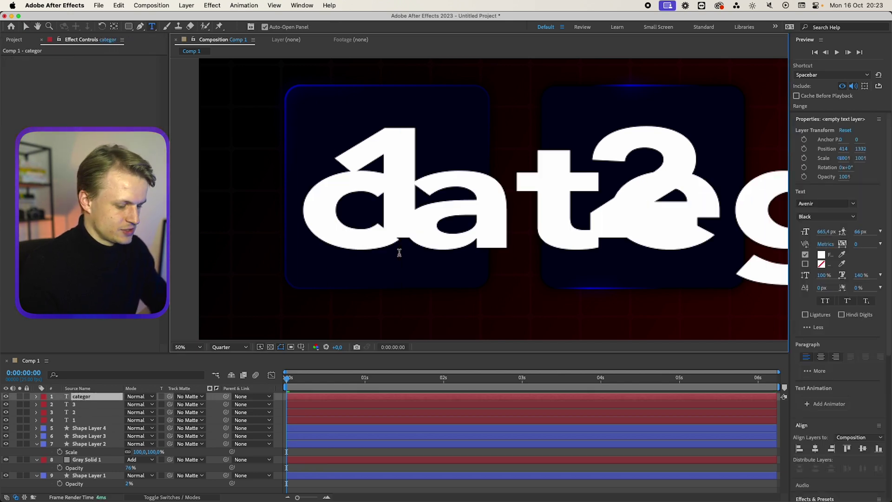
type("y")
key("super+a")
left_click(827, 232)
type("15")
key("Return")
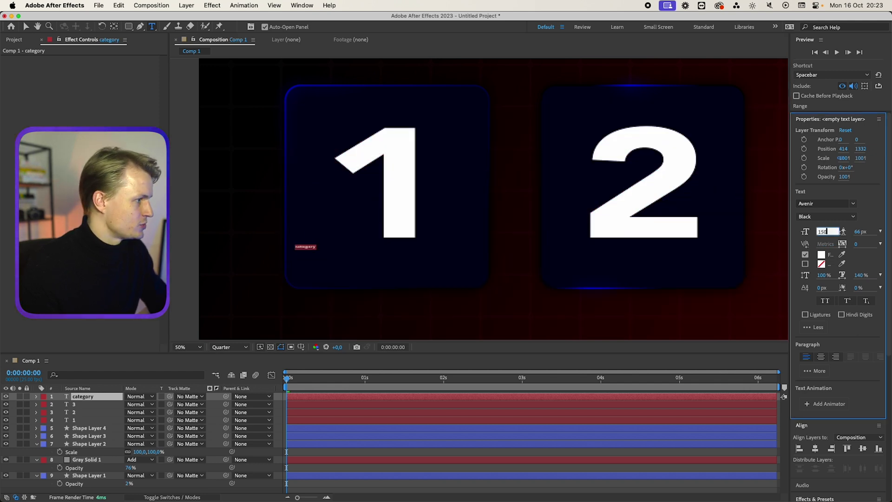
key("Return")
- Restyle the caption to Avenir Medium, 119.4 px with 100% horizontal scale, and centre it over the base of the number 1
left_click(844, 219)
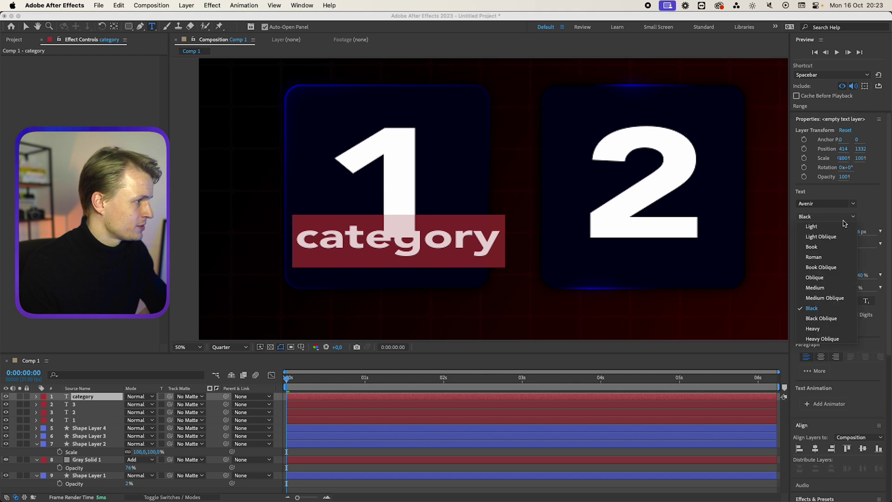
left_click(824, 288)
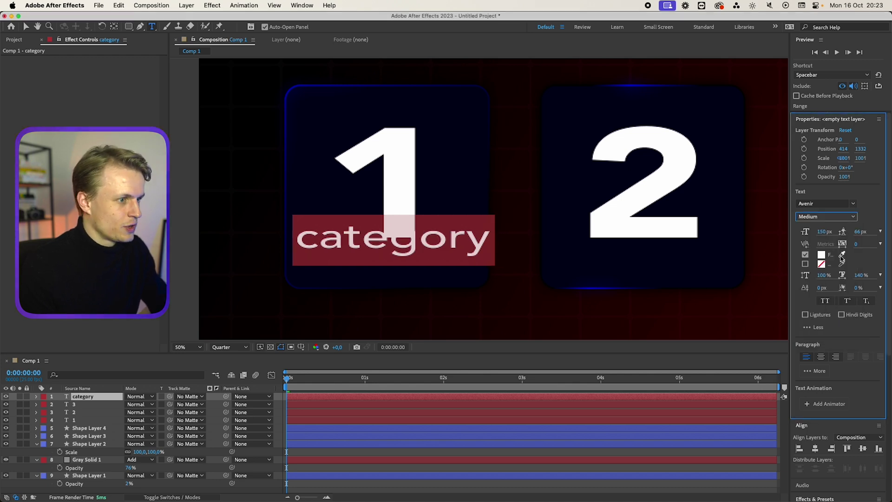
left_click(860, 275)
type("100")
key("Return")
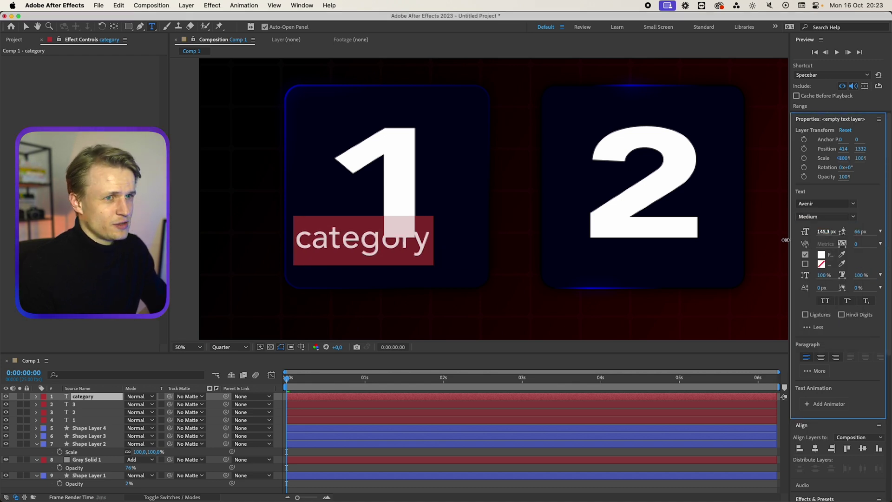
left_click(26, 27)
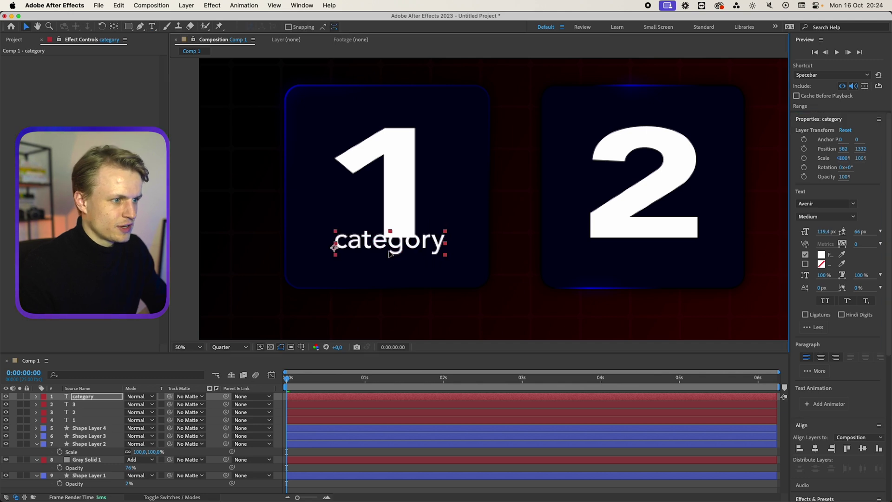
left_click_drag(389, 251, 390, 251)
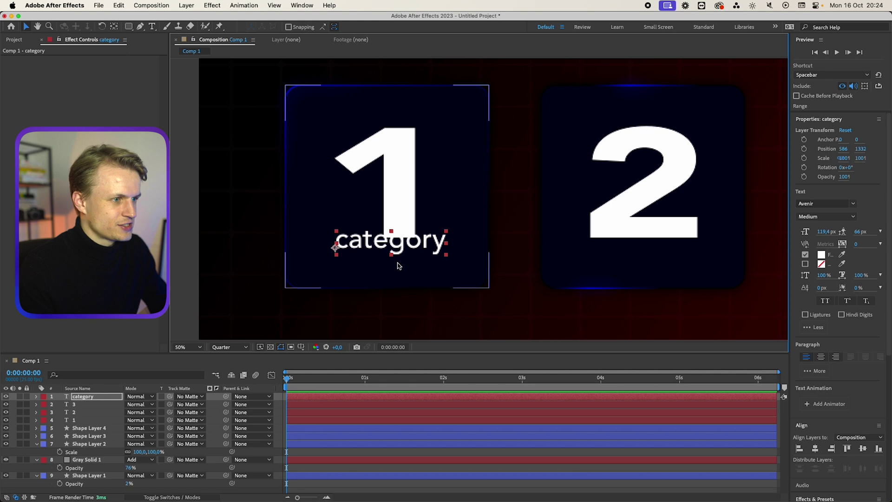
- Create a composition-sized black solid above all other layers
key("q")
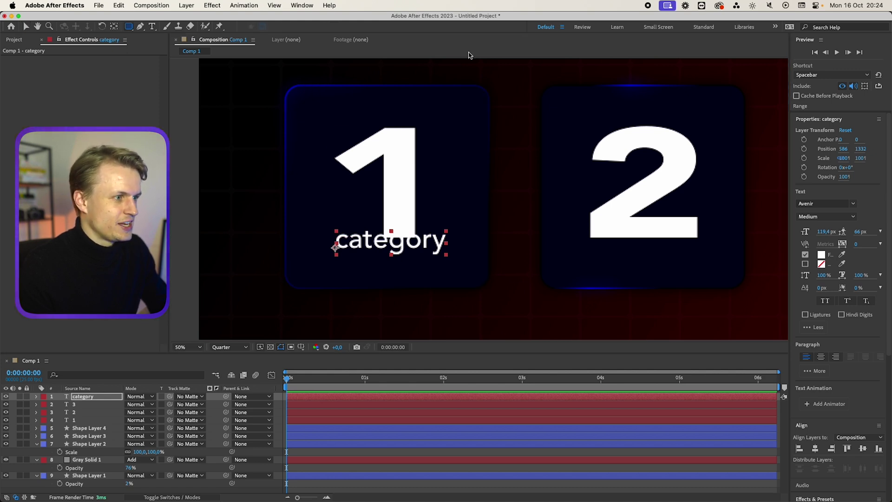
scroll(247, 187, "down", 1)
key("space")
left_click_drag(611, 208, 492, 206)
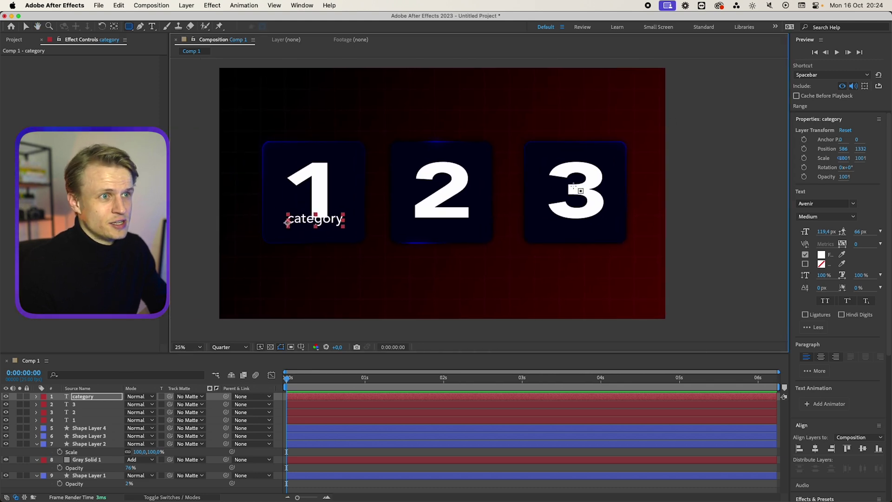
left_click(186, 5)
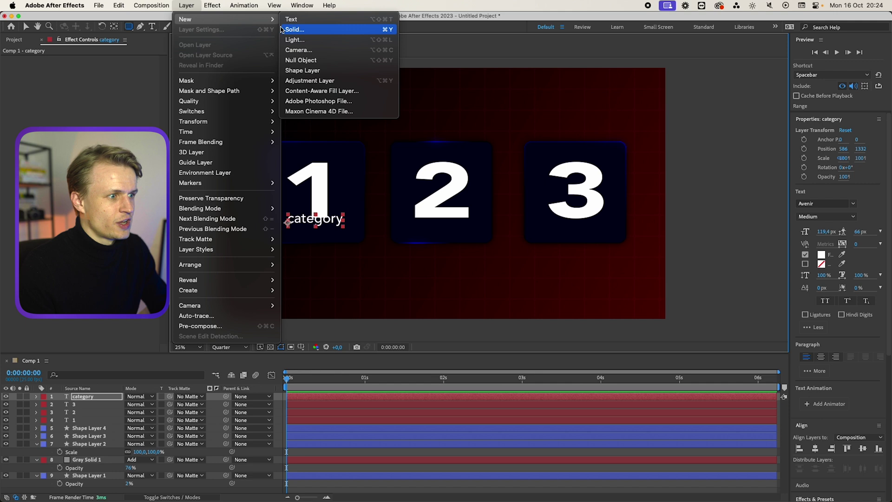
left_click(297, 29)
left_click(576, 319)
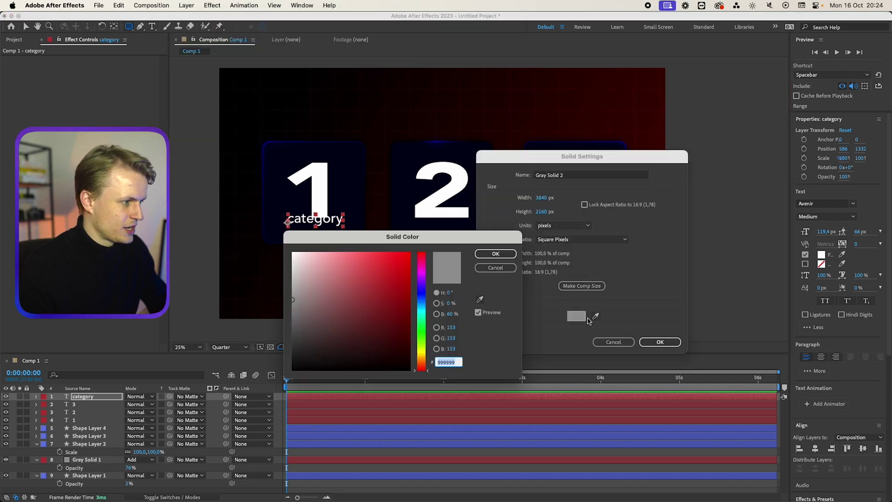
left_click_drag(345, 322, 29, 427)
key("Return")
key("Return")
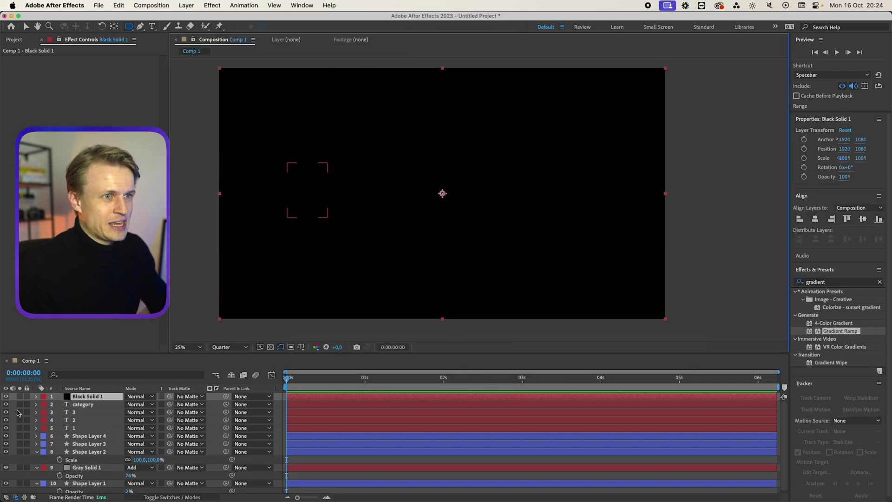
- Mask the black solid to a wide rectangle across the squares' lower parts, feather it 118 px, and set its position to 1920, 1056.6
left_click_drag(234, 287, 663, 210)
key("f")
left_click_drag(146, 413, 200, 413)
left_click_drag(484, 237, 520, 250)
key("v")
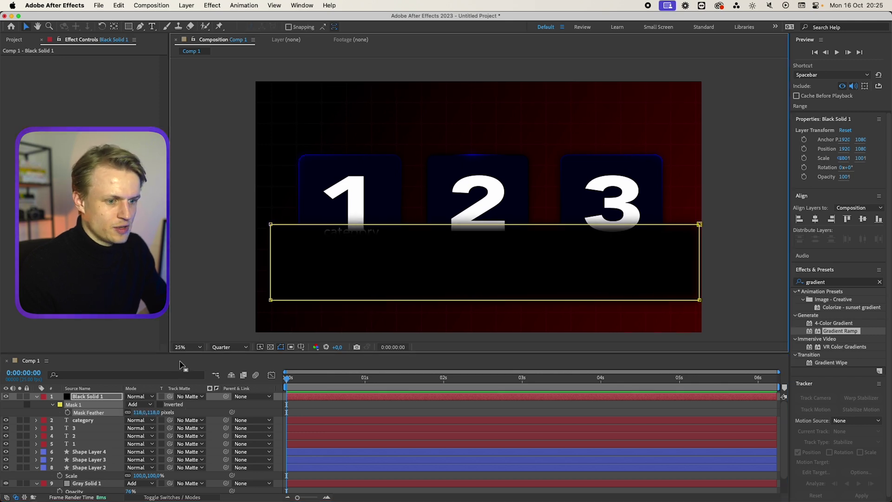
key("p")
- Apply the black solid as an inverted track matte to the three number layers so their bases fade out
left_click(88, 420)
left_click(89, 437, "shift")
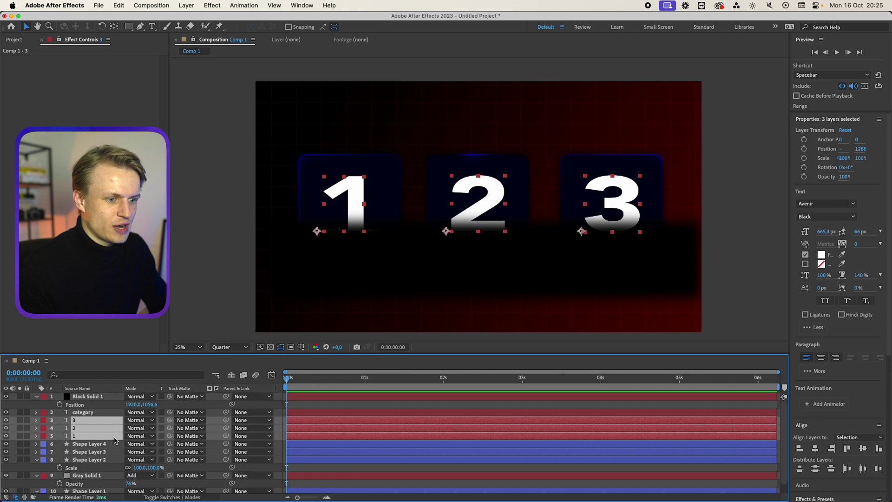
left_click(191, 422)
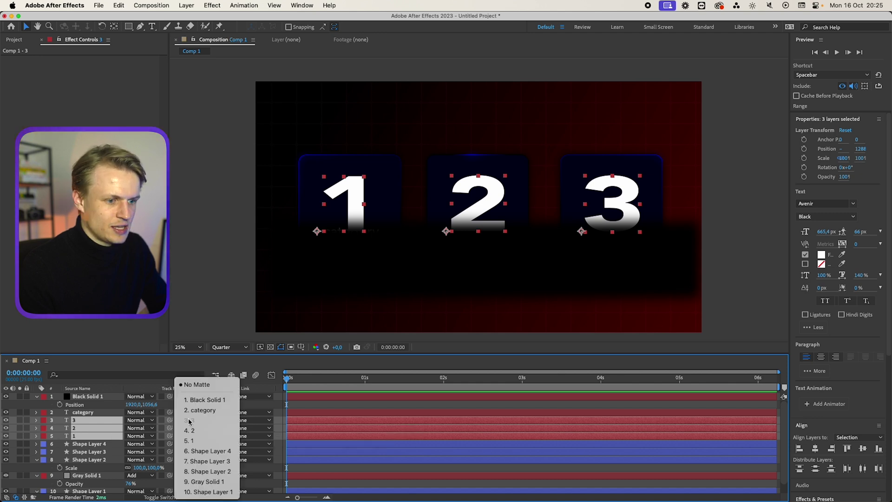
left_click(195, 401)
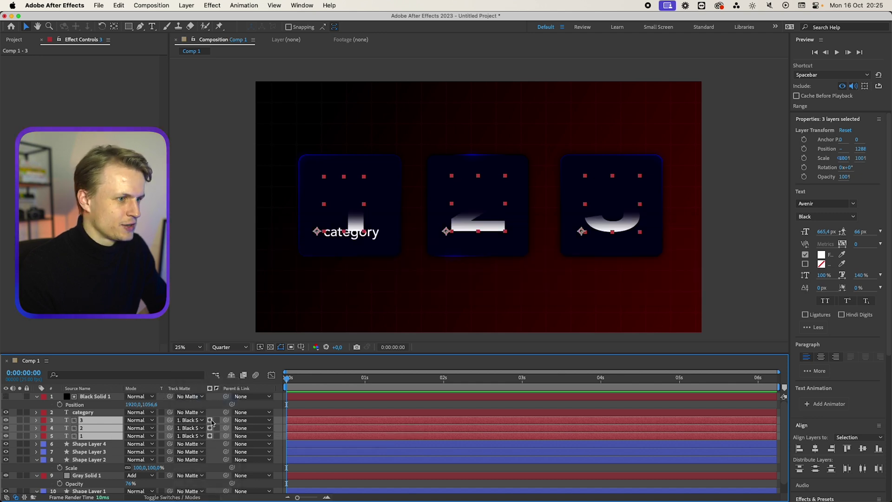
left_click(210, 420)
- Duplicate the category caption and place the copies at the bases of the numbers 2 and 3
left_click(366, 237)
key("super+d")
left_click_drag(366, 236, 625, 240)
key("super+d")
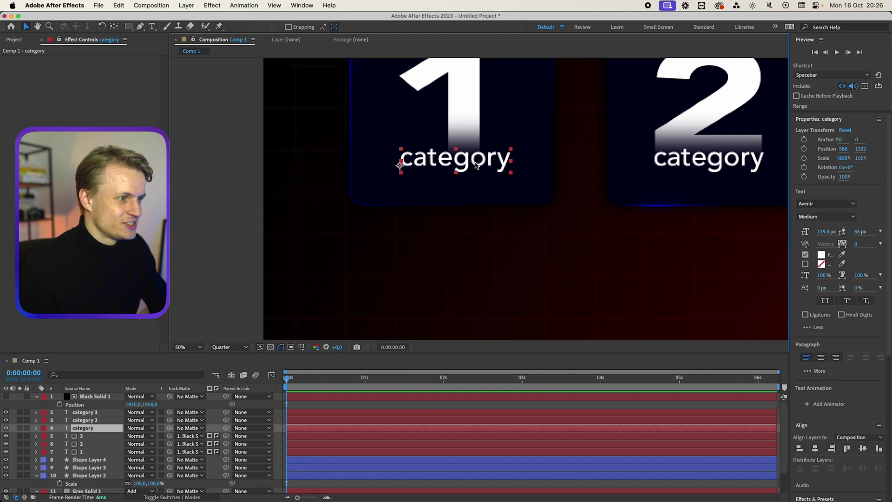
- Duplicate the left caption, place the copy below the left square, and change its text to $0-10k
key("super+d")
left_click_drag(477, 163, 475, 255)
double_click(475, 255)
type("0-10k")
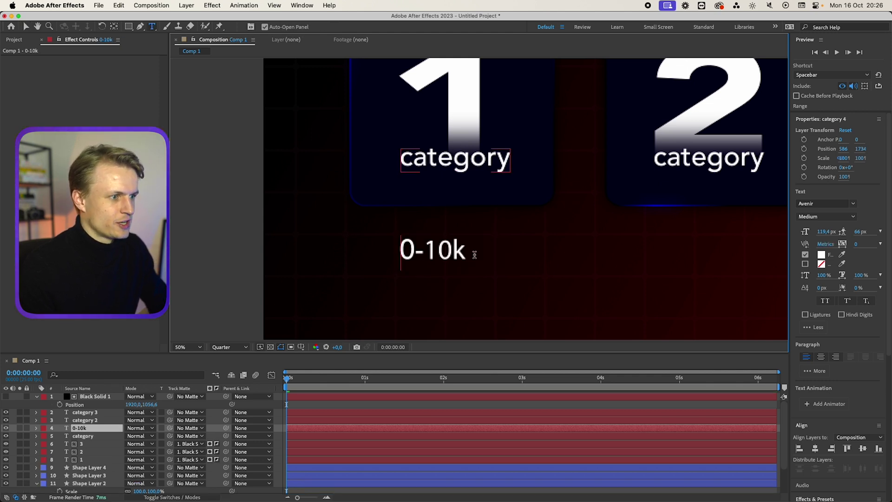
type("$")
key("super+a")
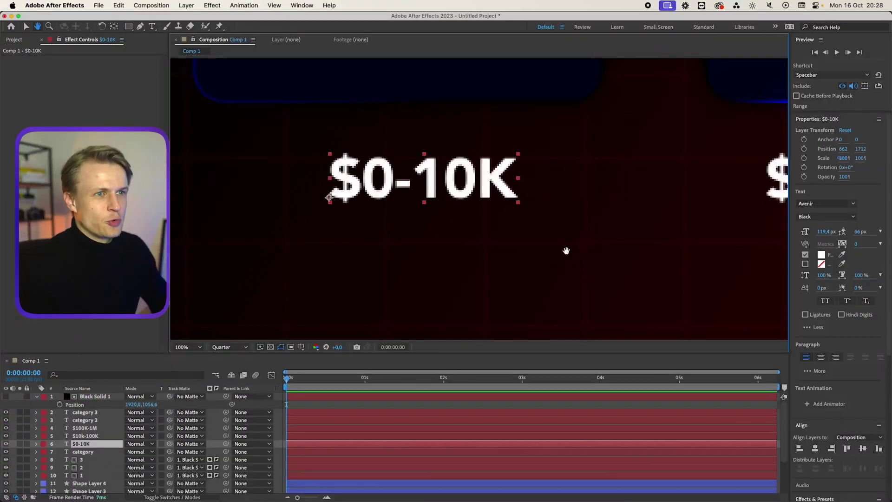
left_click_drag(566, 251, 590, 216)
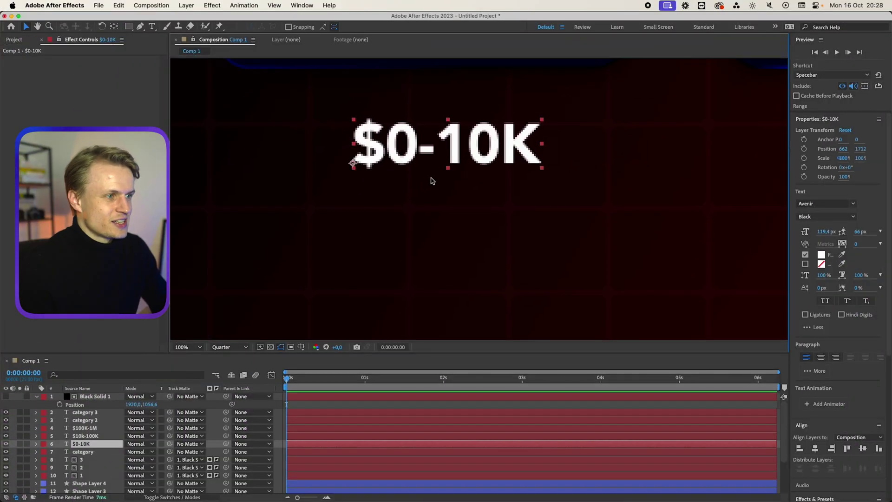
left_click(129, 27)
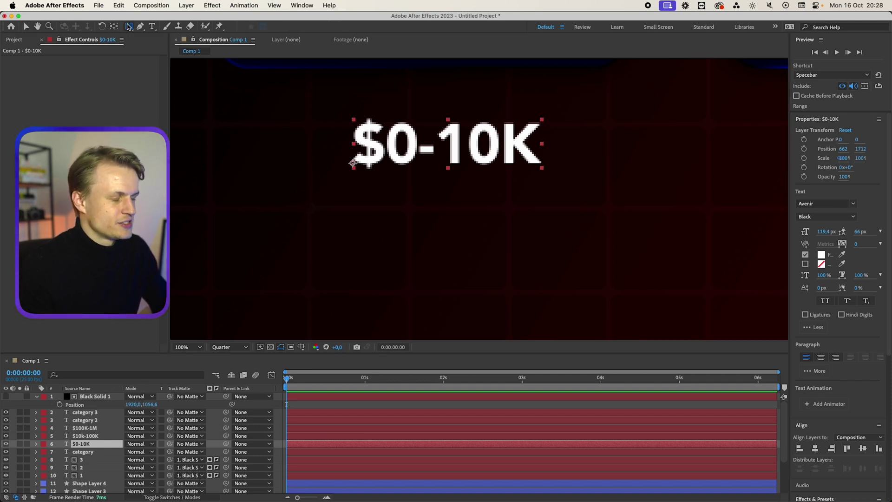
left_click(380, 408)
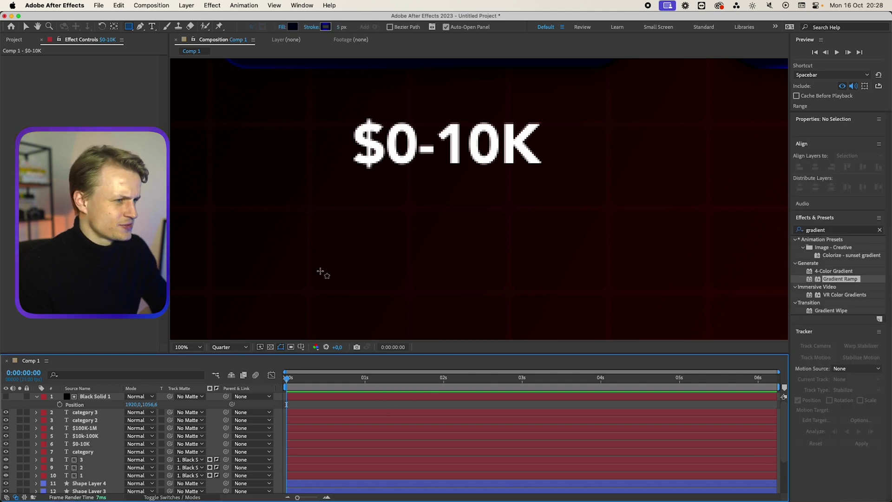
left_click_drag(259, 323, 640, 185)
key("super+z")
- Create a composition-sized solid in muted red 9E3F3F
key("super+y")
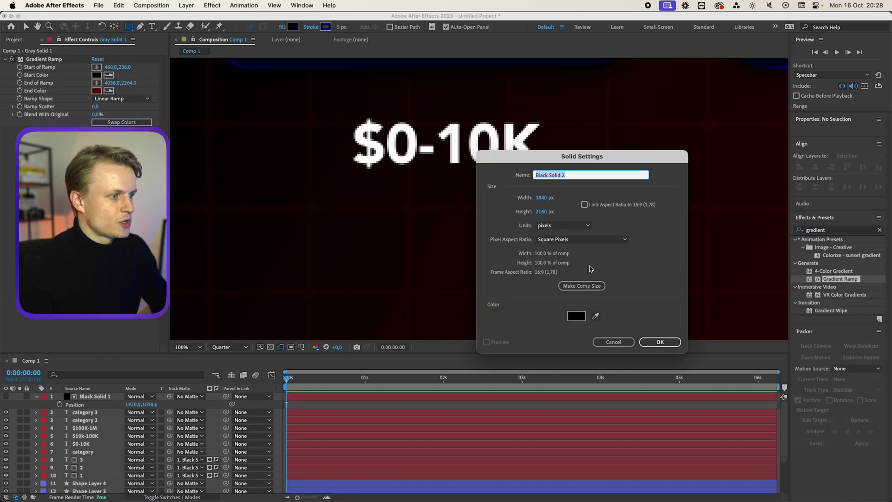
left_click(577, 316)
left_click(362, 294)
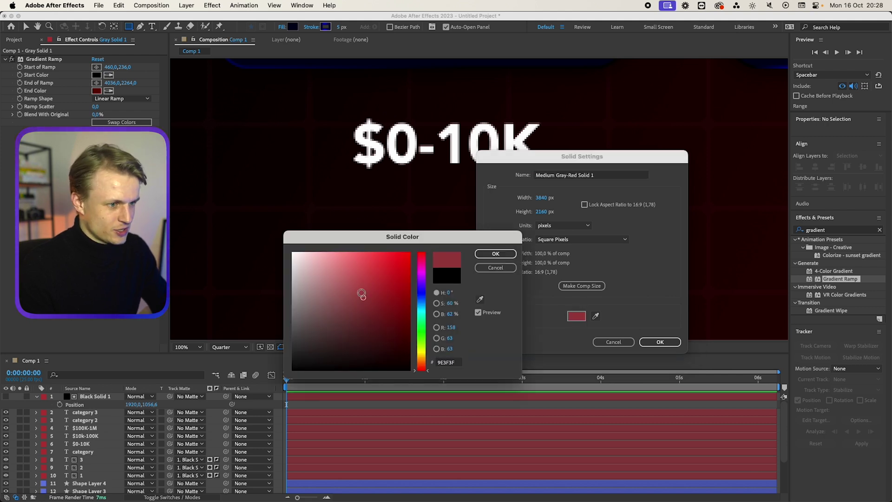
key("Return")
key("Return")
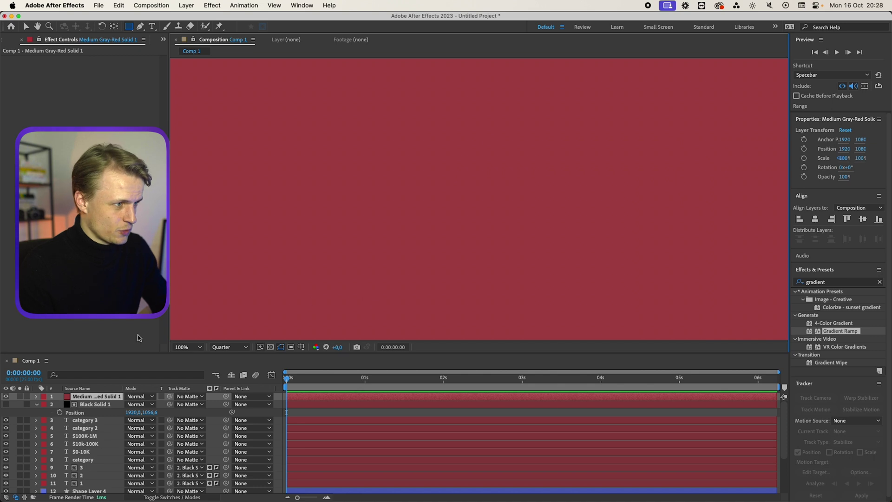
- Draw a rectangular mask on the red solid just below the $0-10K caption
left_click_drag(286, 303, 589, 179)
scroll(344, 216, "down", 2)
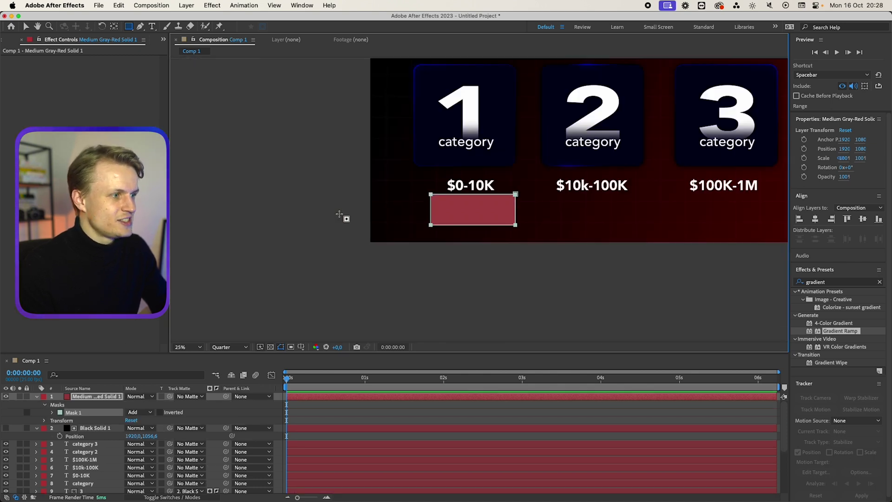
scroll(458, 238, "down", 1)
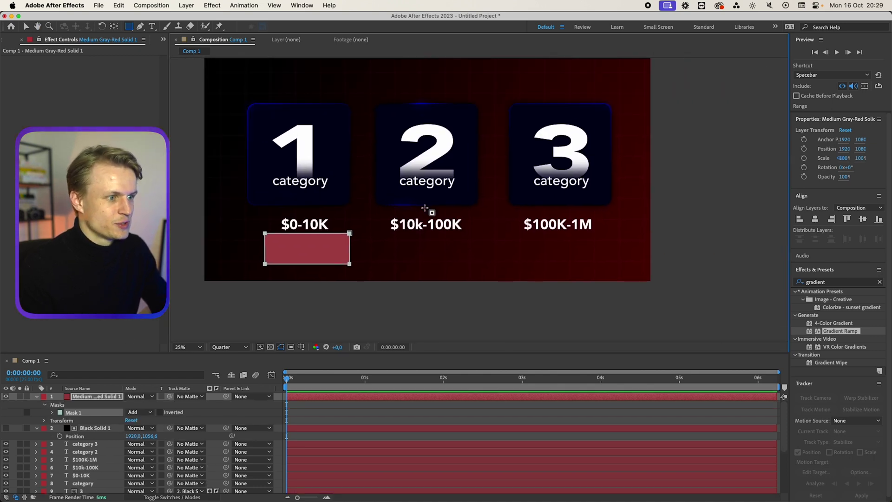
- Stretch the red solid's mask across the width of all three price captions and past the frame's lower edge, and feather it 98.5 px
key("v")
double_click(321, 253)
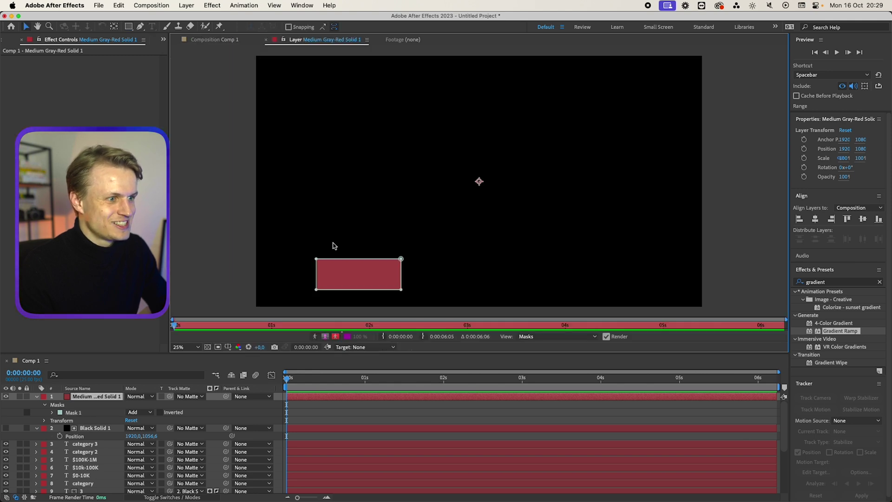
left_click(229, 42)
left_click(350, 251)
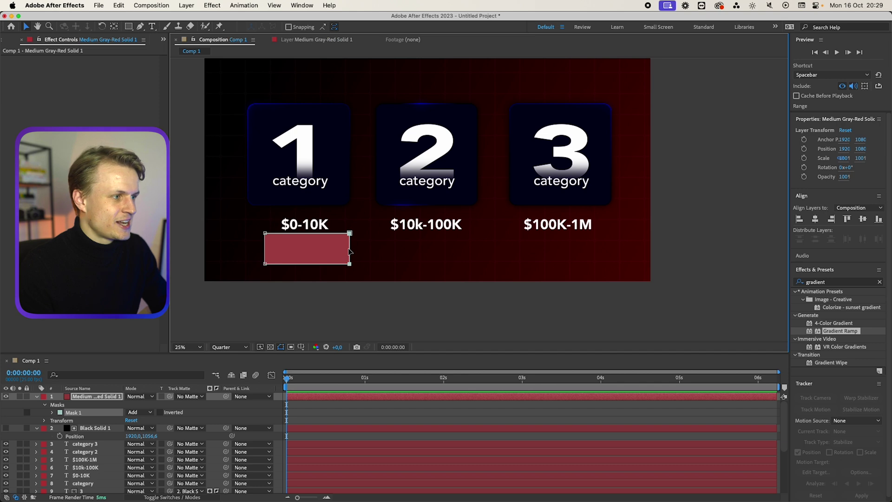
left_click_drag(350, 251, 636, 248)
left_click_drag(267, 246, 237, 248)
key("f")
left_click_drag(140, 412, 177, 412)
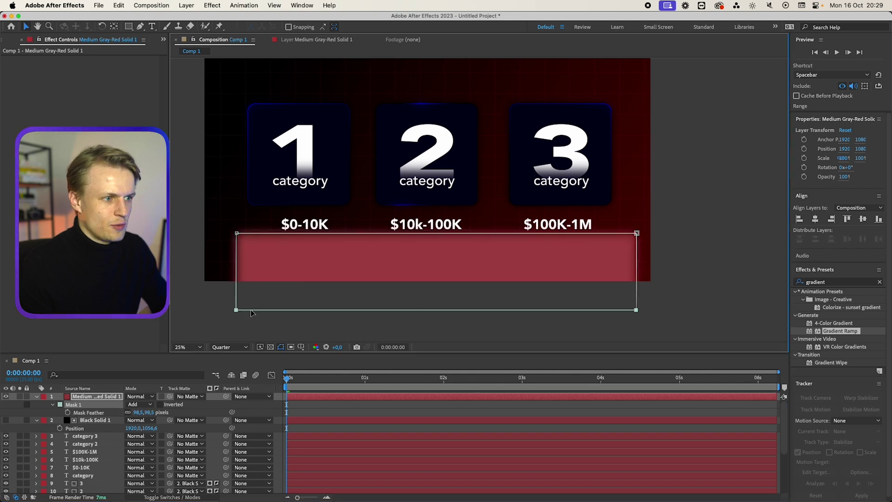
- Set the masked red solid as the track matte of the $0-10K, $10k-100K and $100K-1M captions
key("period")
left_click_drag(282, 259, 484, 218)
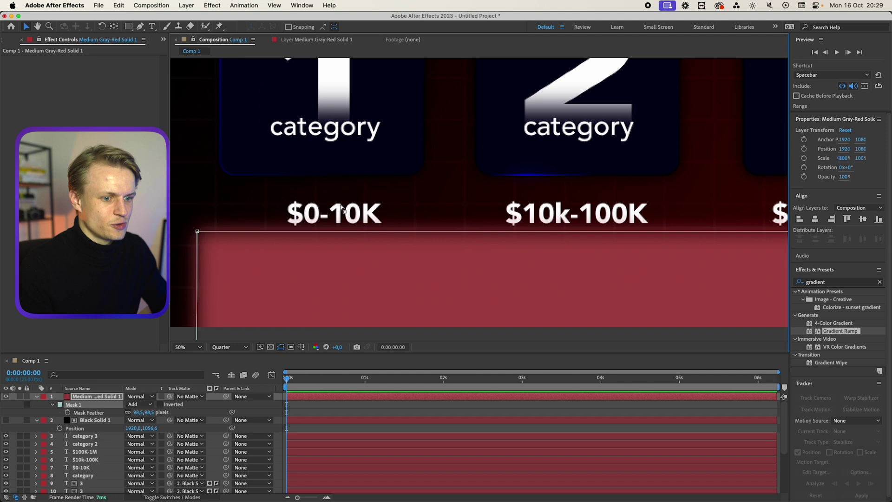
left_click(95, 452)
left_click(93, 469, "shift")
left_click(188, 452)
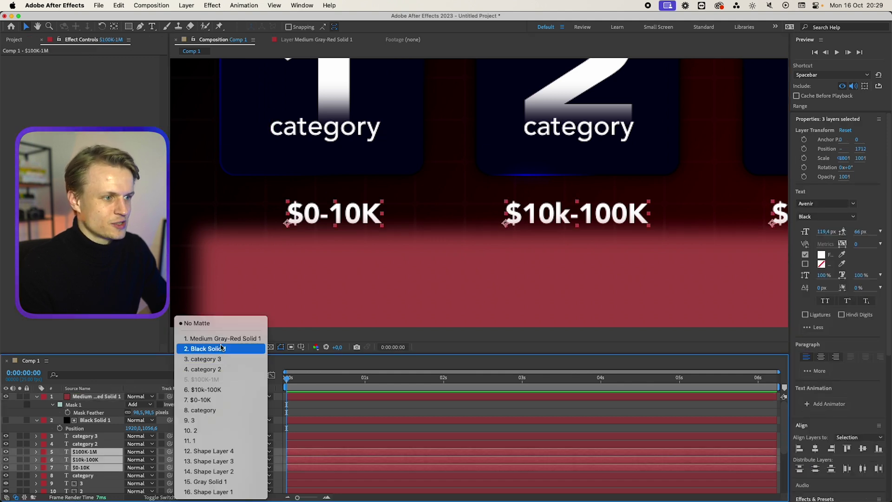
left_click(222, 339)
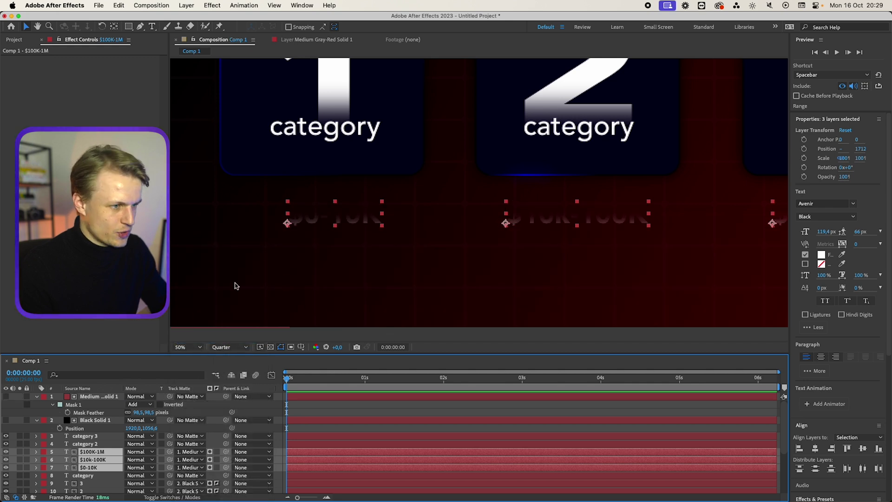
- Lower the upper edge of the red solid's mask slightly and invert the track mattes of the three price captions
left_click(99, 397)
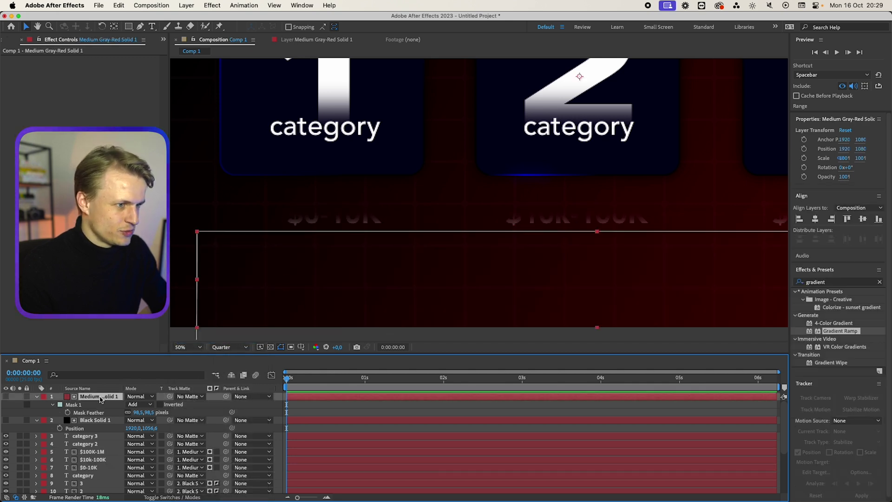
left_click_drag(468, 232, 468, 241)
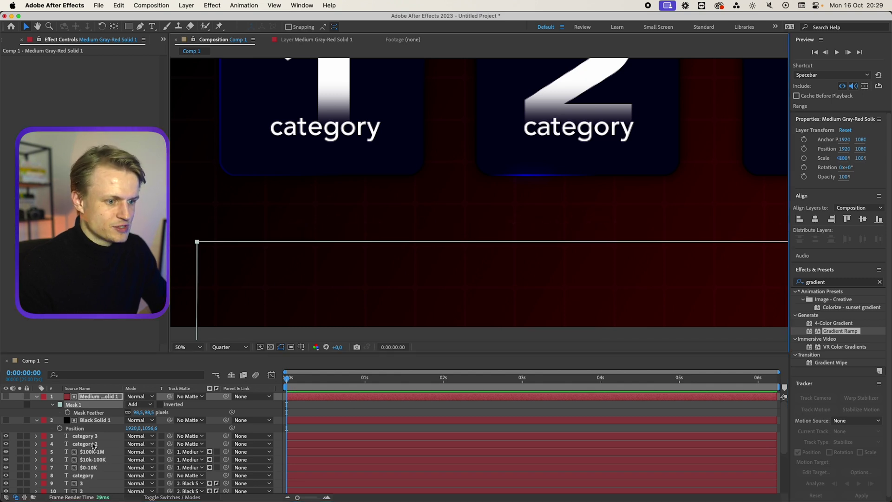
left_click(217, 452)
left_click(217, 459)
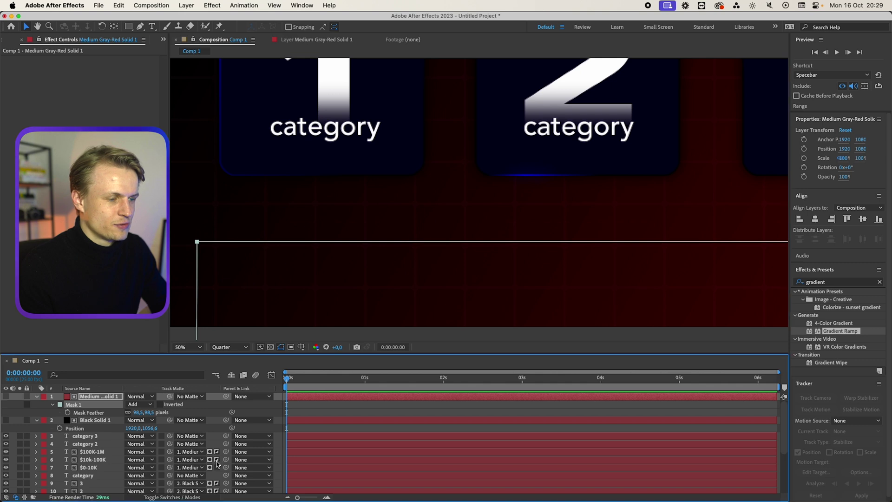
left_click(216, 467)
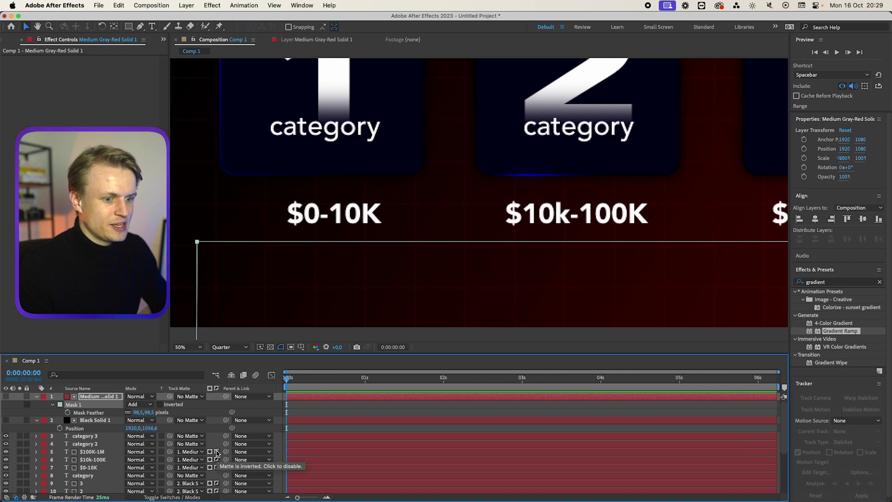
- Keyframe the $0-10K caption's position to rise from Y 1943 at 0:00:01:00 to Y 1712 at 0:00:01:06
left_click(93, 444)
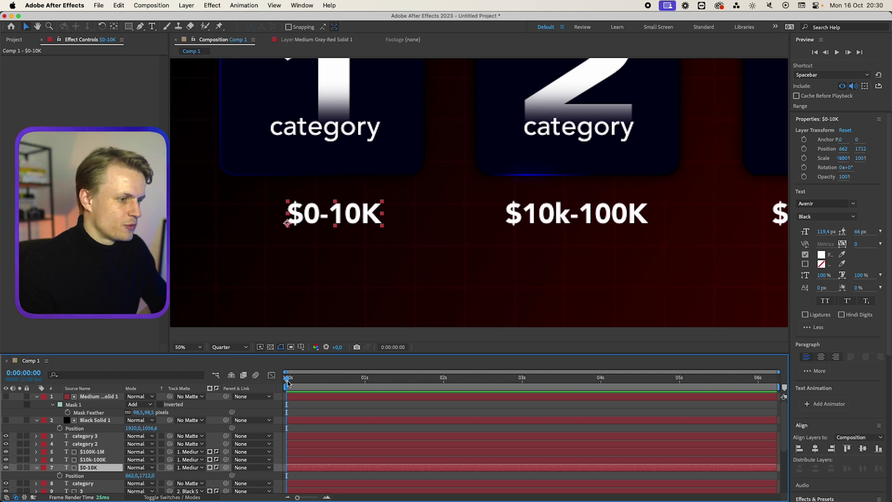
left_click_drag(288, 382, 365, 379)
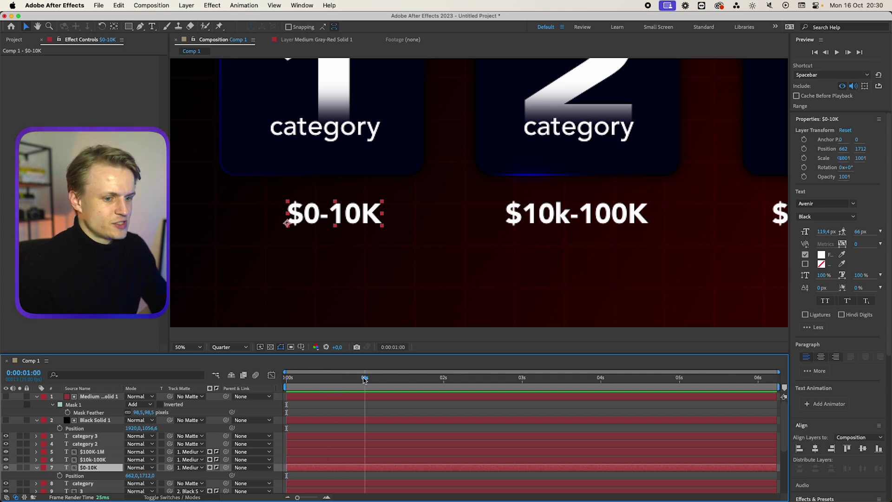
left_click(59, 476)
key("Page_Down")
key("Page_Down")
key("Page_Down")
key("Page_Down")
key("Page_Down")
key("Page_Down")
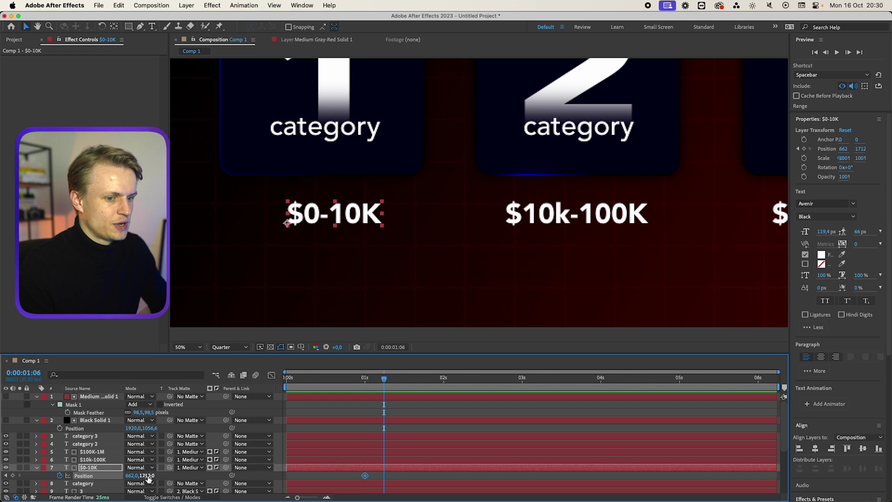
key("alt+shift+p")
left_click(364, 384)
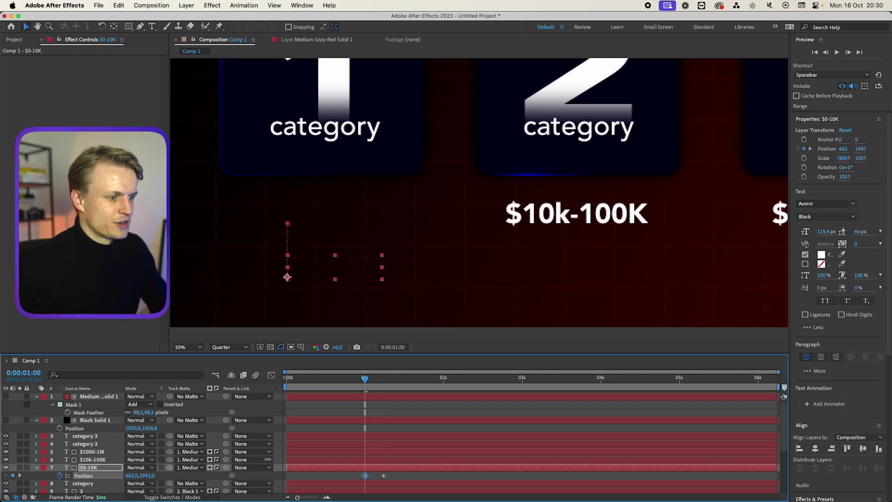
- Preview the $0-10K caption's rise and apply easing to its final position keyframe
key("space")
left_click_drag(365, 382, 346, 382)
mouse_move(398, 473)
left_mouse_down()
mouse_move(374, 480)
mouse_move(383, 476)
left_mouse_up()
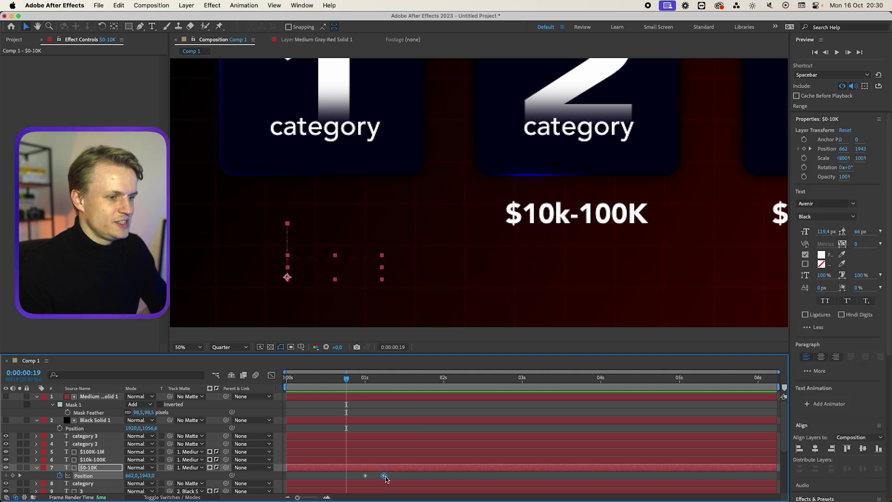
right_click(384, 475)
mouse_move(418, 492)
left_click(561, 428)
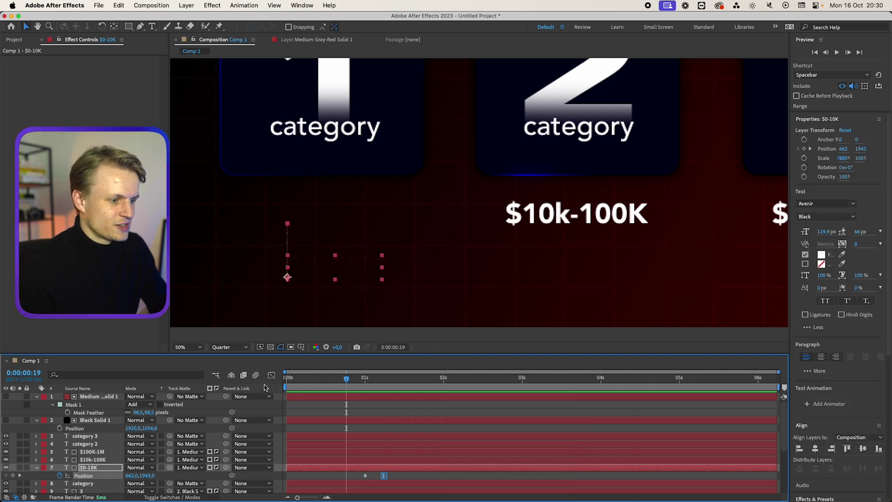
- Spread the $0-10K caption's position keyframes apart, from 0:00:00:20 to about 1.4 seconds, and preview the slower rise
left_click(272, 376)
left_click(272, 375)
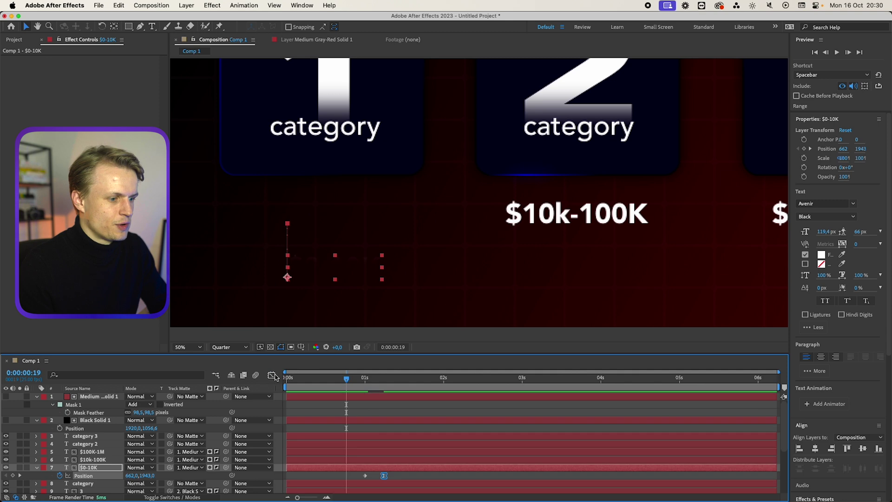
left_click(359, 379)
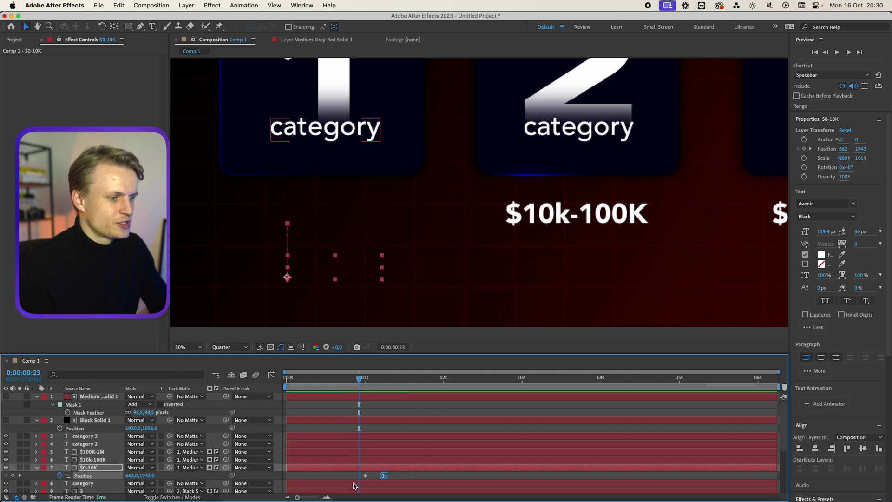
left_click_drag(366, 475, 400, 476)
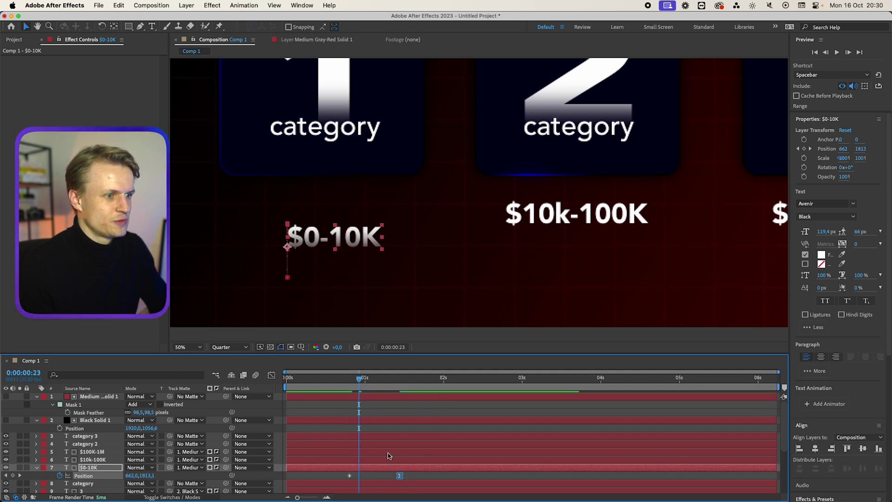
key("space")
key("space")
- Enable motion blur on the three price caption layers
left_click(172, 497)
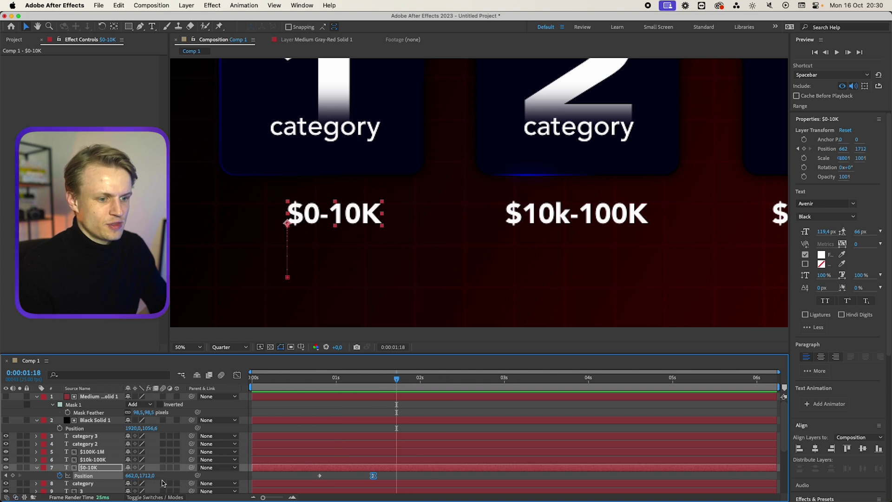
left_click_drag(163, 468, 164, 452)
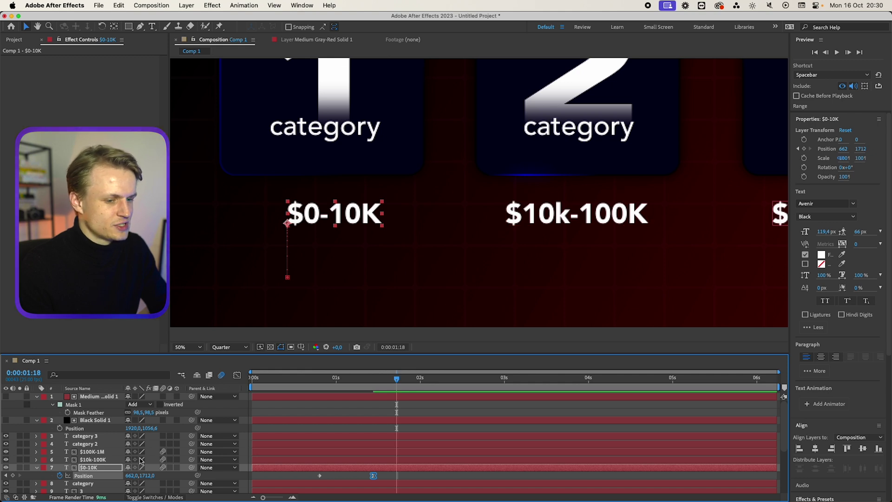
- Copy the $0-10K caption's position keyframes to the $10k-100K caption at 0:00:00:20 and shift that animation to X 1629
left_click_drag(388, 476, 309, 472)
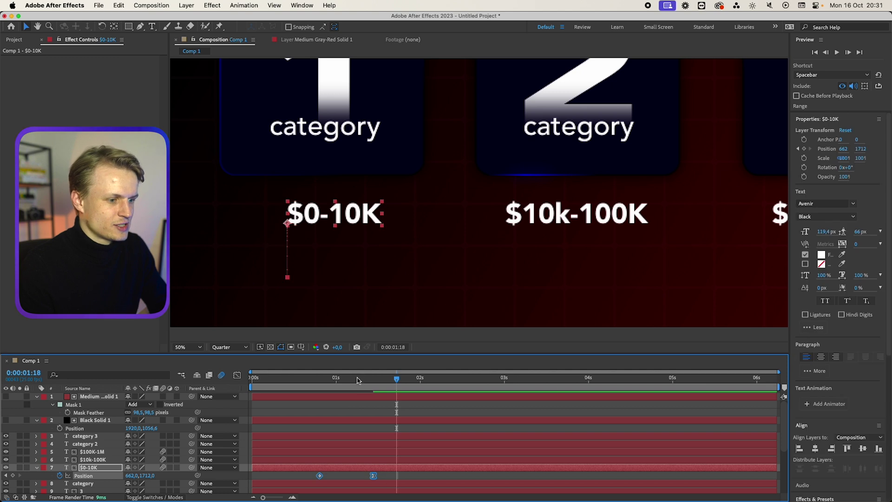
key("j")
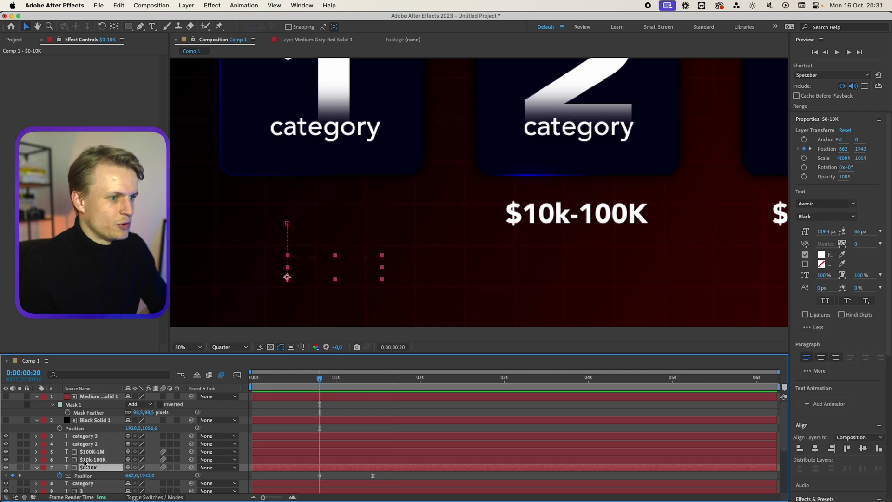
left_click(86, 460)
key("ctrl+v")
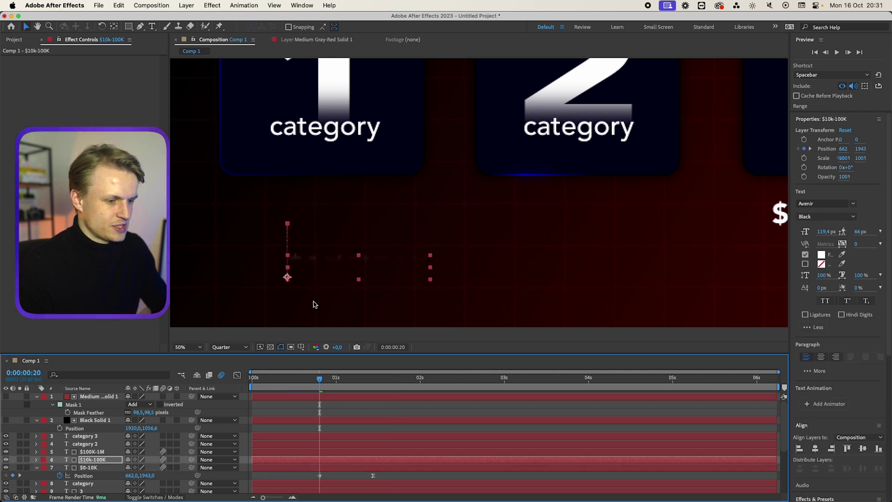
key("u")
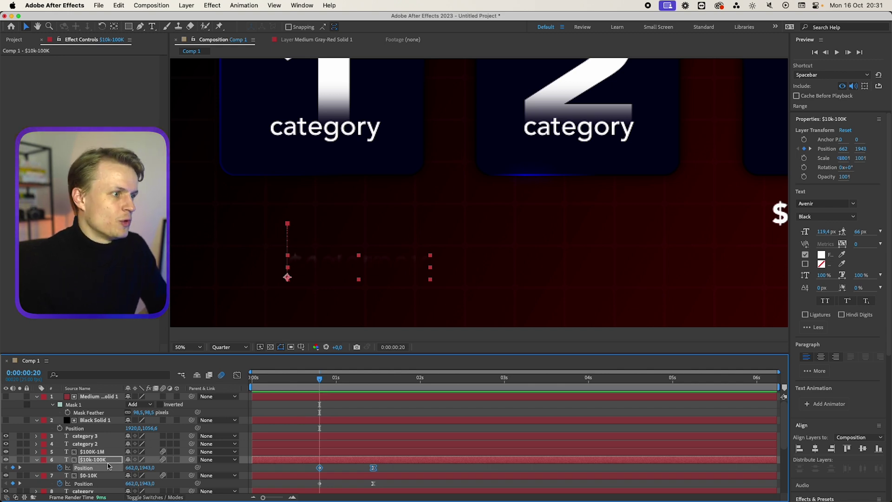
left_click_drag(132, 470, 549, 435)
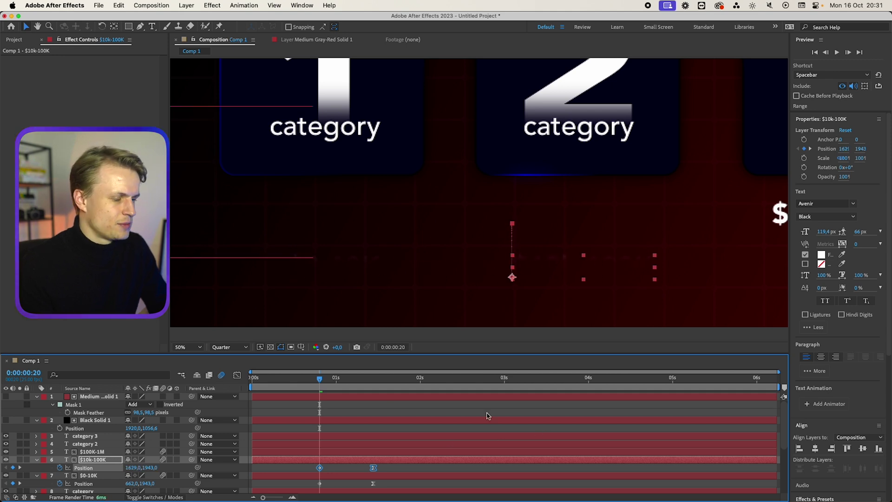
- Give the $100K-1M caption the same position keyframes at 0:00:00:20, shifted to X 2771, and collapse its properties
left_click(318, 381)
mouse_move(317, 381)
left_mouse_down()
mouse_move(355, 382)
mouse_move(319, 388)
left_mouse_up()
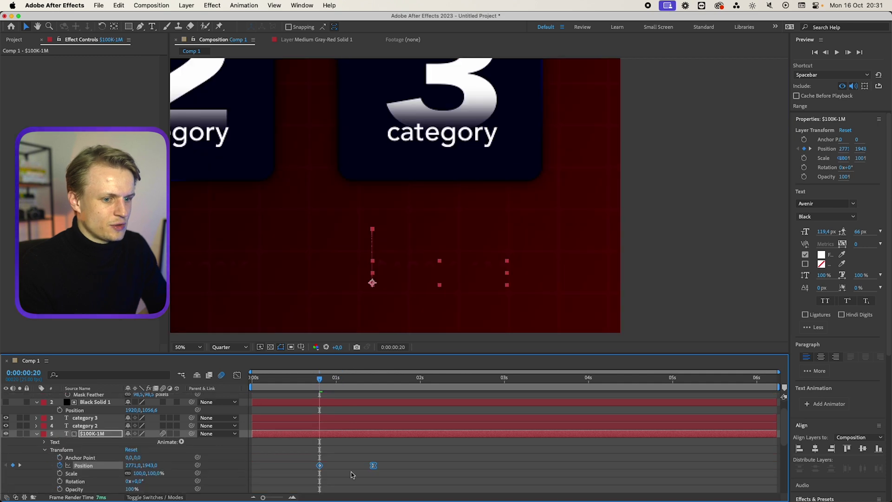
left_click(352, 475)
left_click(77, 434)
left_click(37, 434)
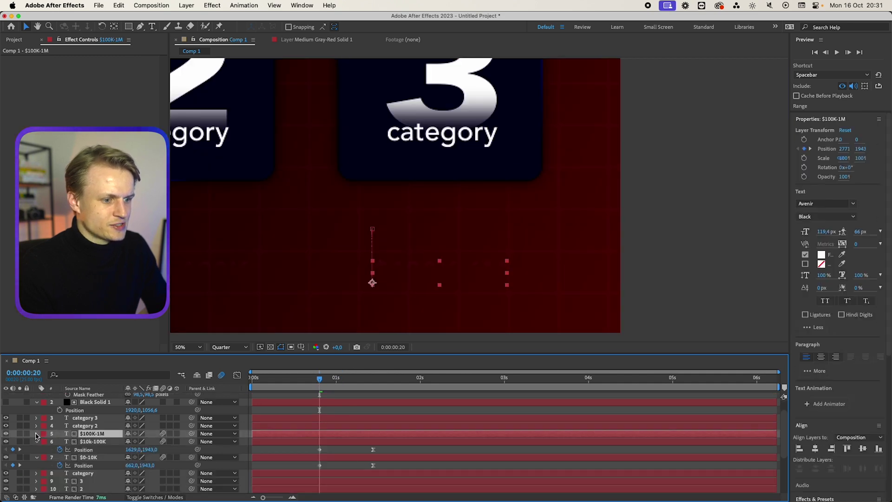
- Trim the price caption layers to start at their rise, and stagger $10k-100K to about 2.1 s and $100K-1M to about 3.5 s
left_click(38, 441)
left_click(88, 450, "shift")
left_click_drag(254, 435, 447, 441)
left_click(283, 437)
left_click_drag(371, 434, 593, 434)
left_click(329, 378)
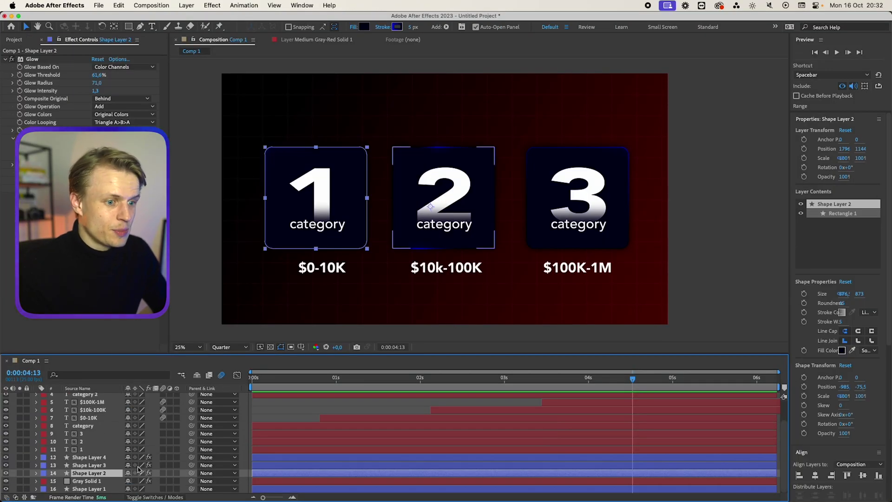
- Pre-compose all layers above the gray gradient solid into a composition named Elements
scroll(91, 473, "up", 3)
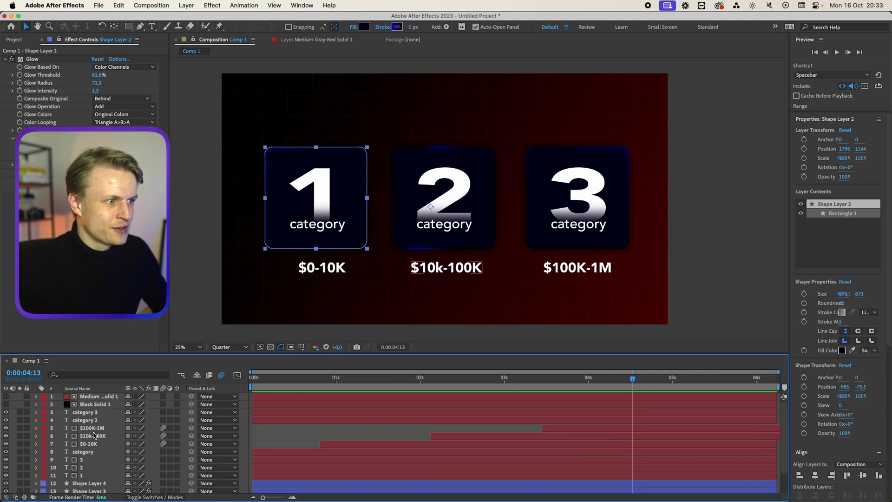
left_click(103, 398, "shift")
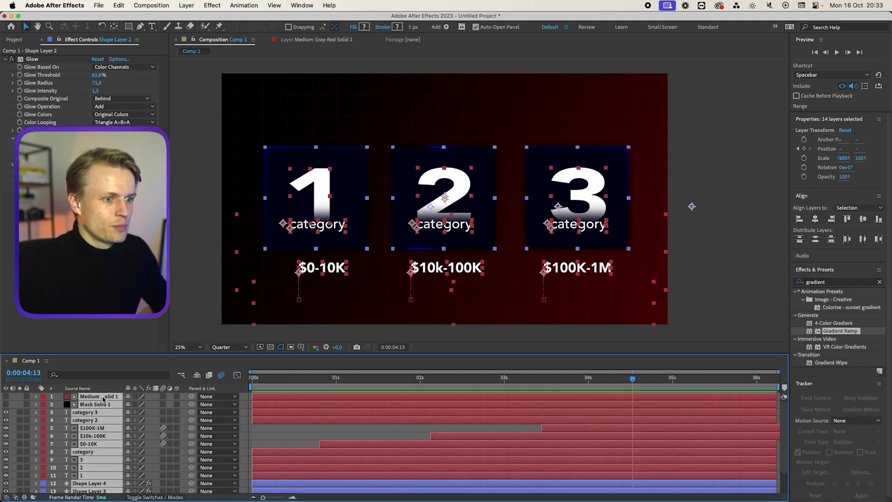
left_click(186, 5)
left_click(214, 323)
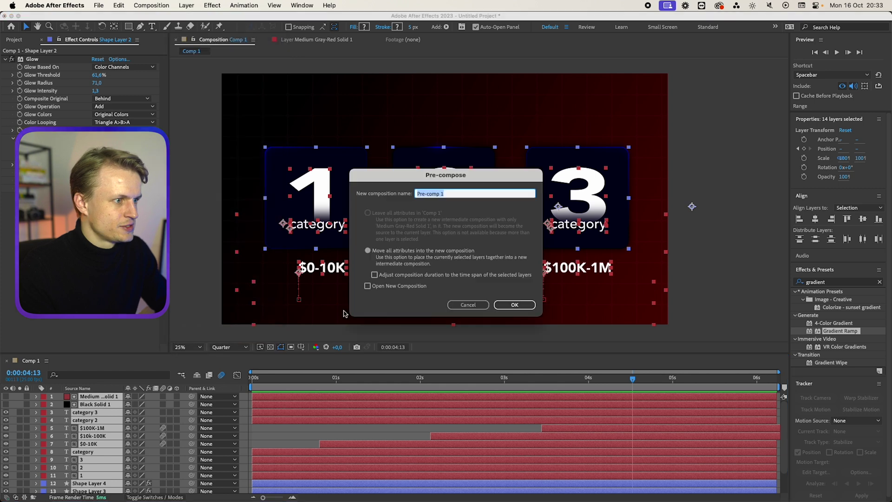
type("Elements")
key("Return")
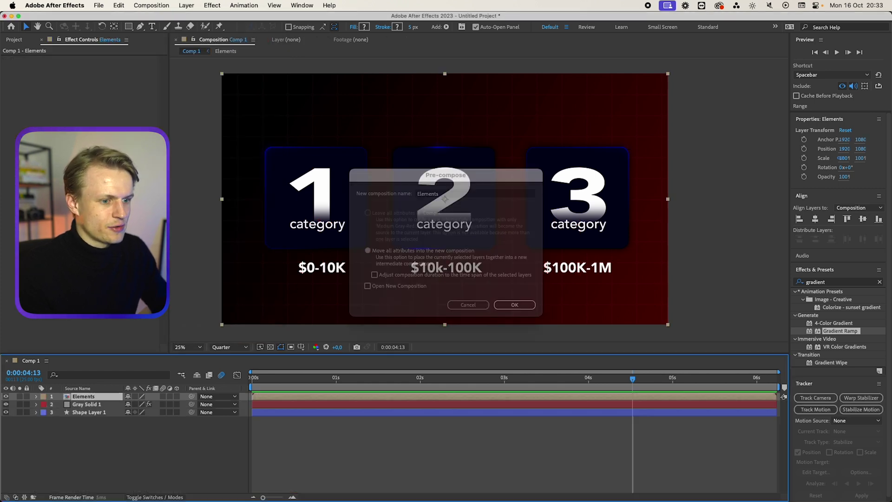
- Turn the Elements, Gray Solid 1 and Shape Layer 1 layers into 3D layers
left_click(95, 405)
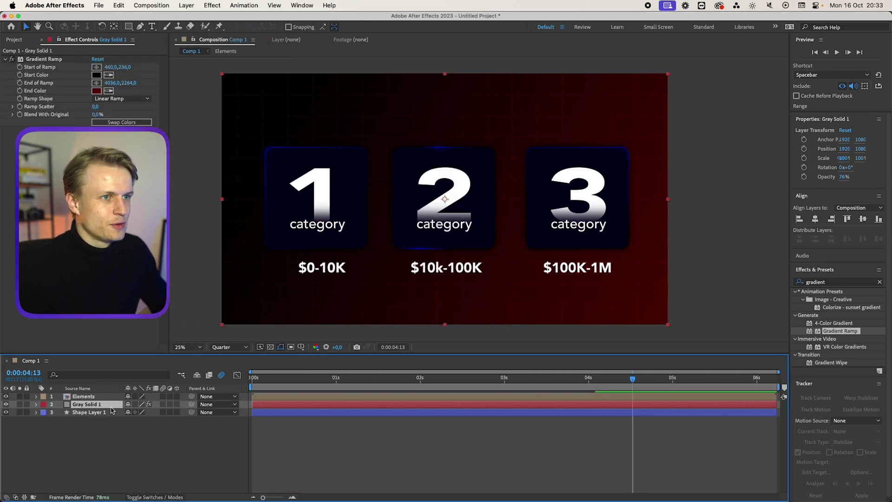
left_click_drag(177, 397, 177, 413)
left_click(177, 422)
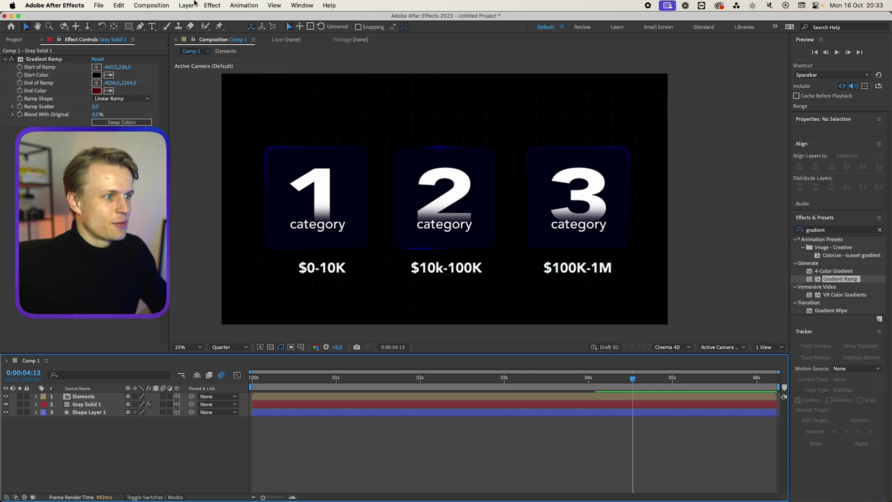
- Create a two-node camera with the 50mm preset
left_click(187, 5)
left_click(301, 48)
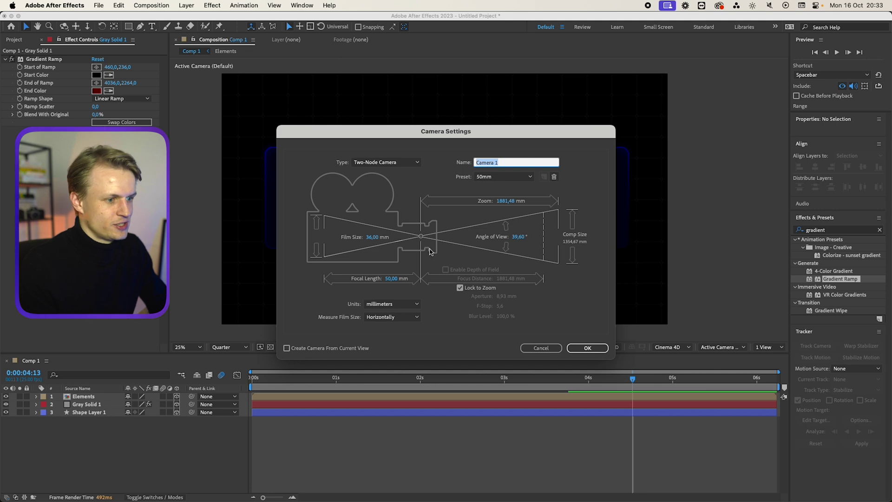
left_click(581, 348)
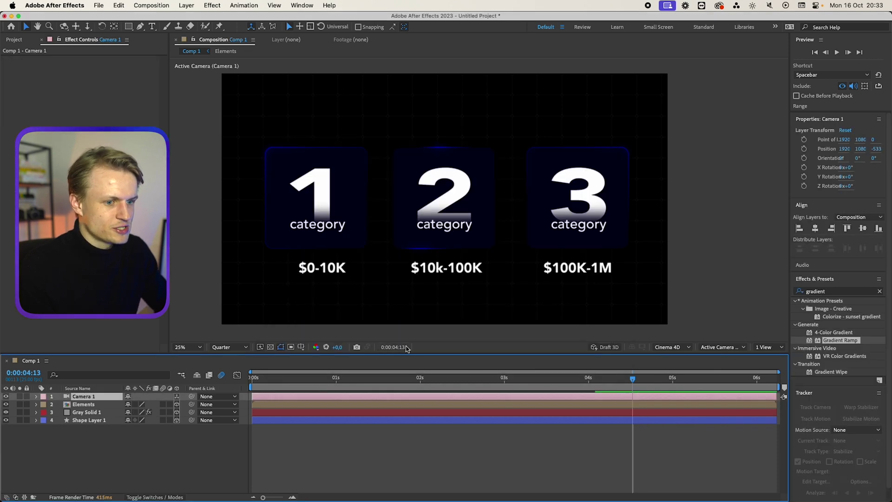
- Keyframe the camera's Position at the start and push it in to Z -3103.3 at frame 20
key("p")
key("Home")
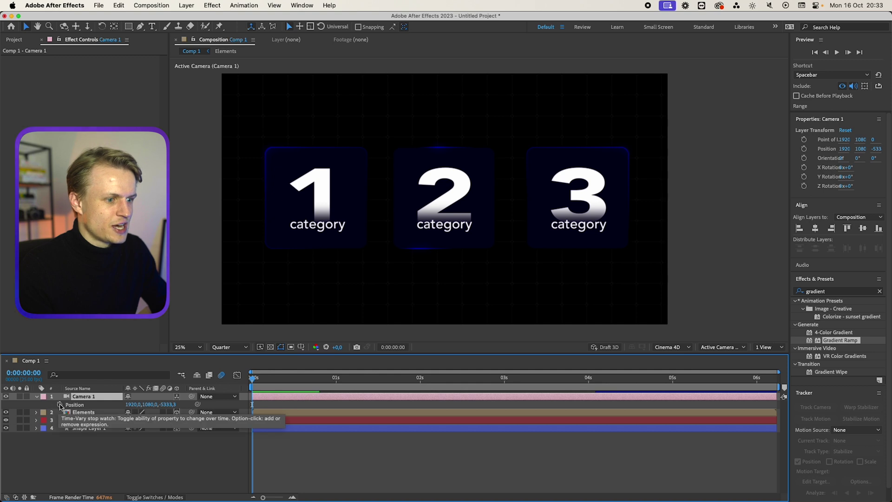
left_click(60, 406)
key("shift+Page_Down")
key("shift+Page_Down")
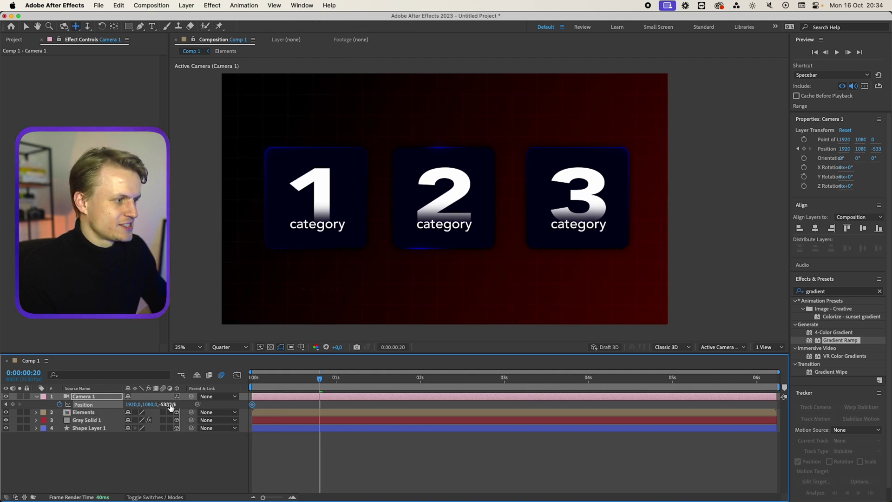
left_click(675, 347)
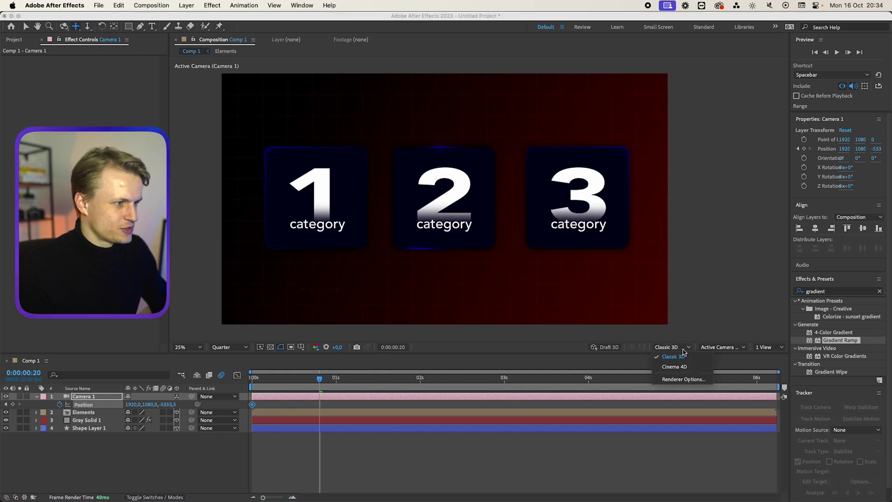
left_click(503, 445)
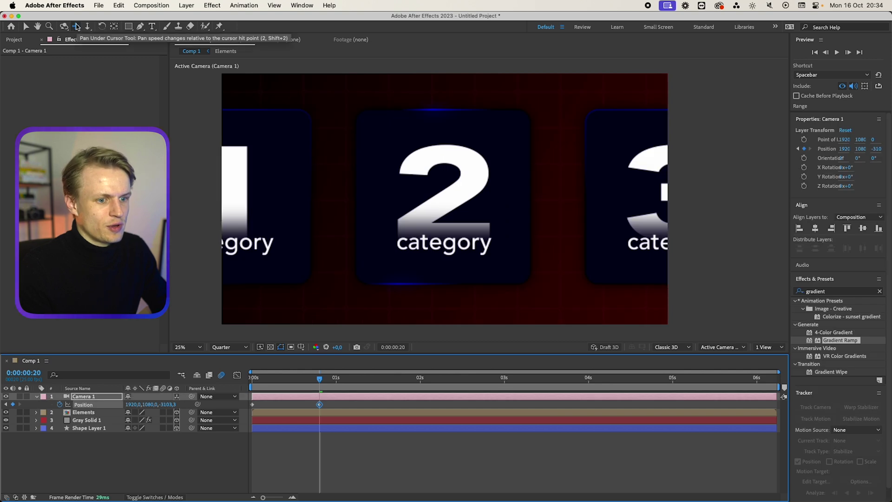
- Keyframe the camera's Point of Interest at the start and pan the camera to square 1, X 836.5, at frame 20
left_click(37, 397)
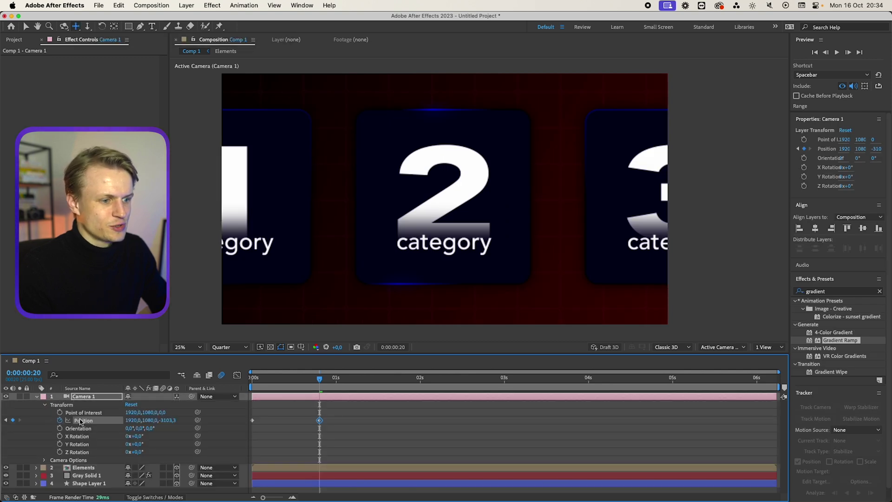
left_click(59, 413)
left_click_drag(319, 412, 252, 414)
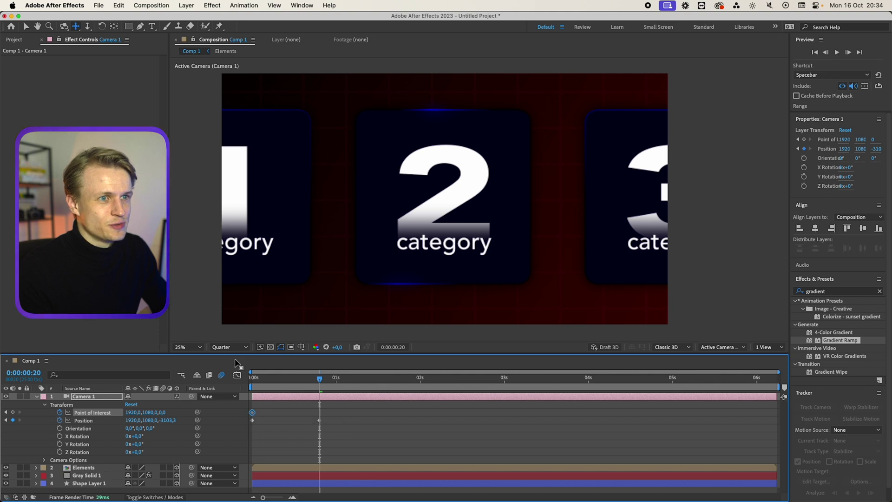
left_click(76, 27)
left_click_drag(331, 235, 545, 233)
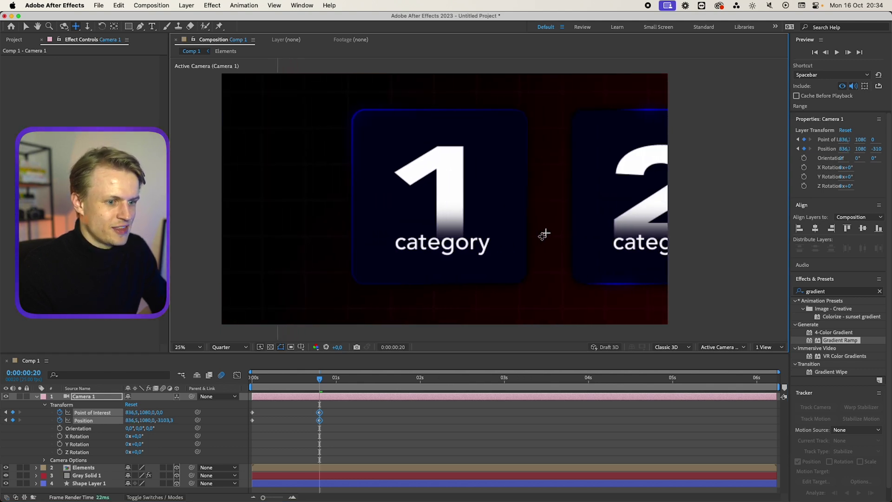
- Angle the camera up at square 1 from below by setting its Position to Y 3516 and Z -1723.3 at frame 20
left_click(178, 442)
left_click_drag(146, 420, 269, 414)
left_click_drag(164, 420, 229, 422)
- Apply Easy Ease to the camera's Point of Interest and Position keyframes at frame 20 and preview the move
left_click_drag(373, 430, 299, 412)
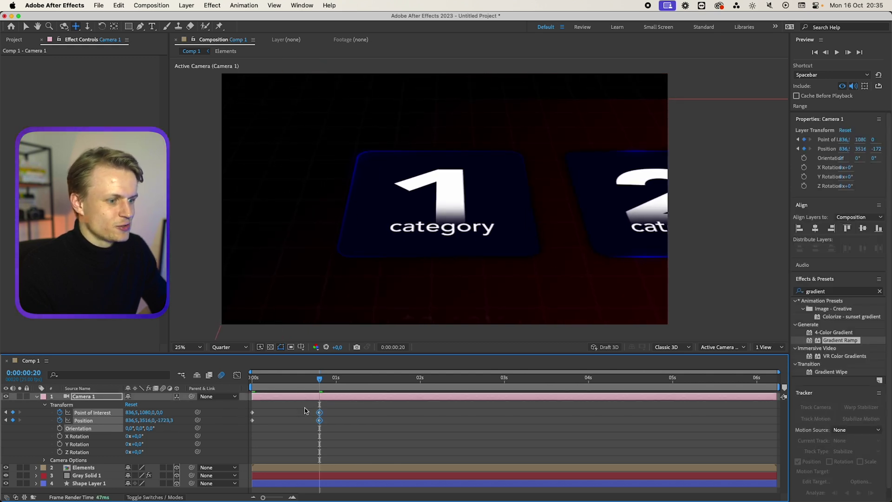
right_click(320, 416)
mouse_move(354, 491)
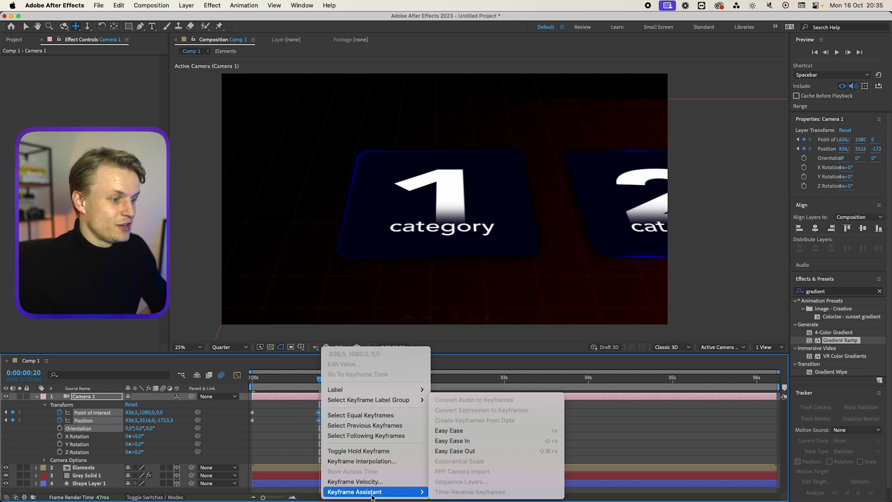
left_click(476, 431)
key("Home")
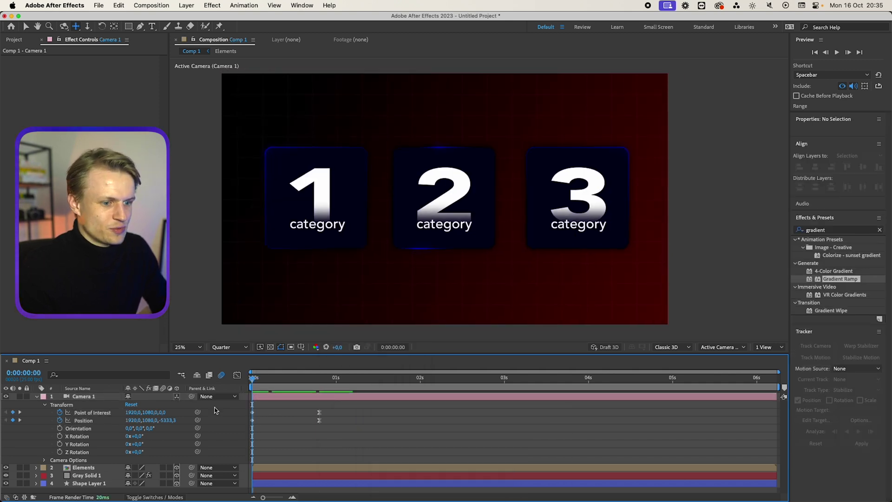
key("space")
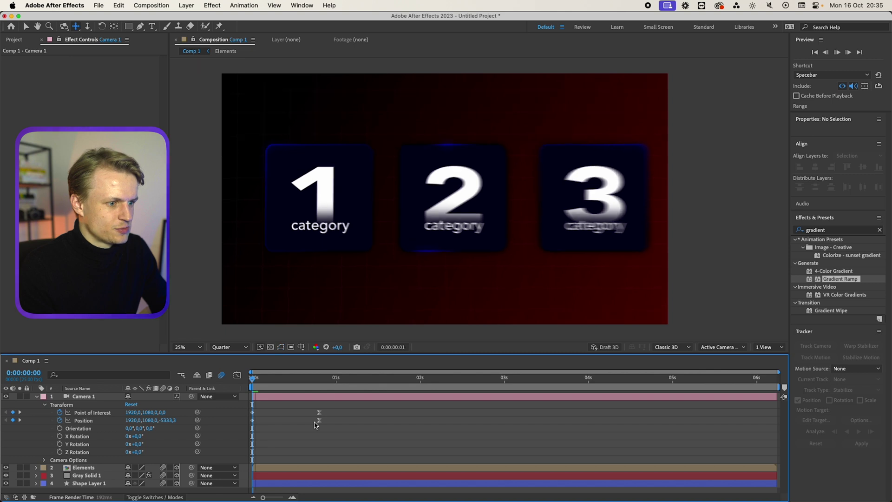
- Delay the camera's second keyframes to about 1.3 s, lengthen their incoming ease in the speed graph, and preview the move
left_click_drag(319, 420, 363, 421)
key("shift+F3")
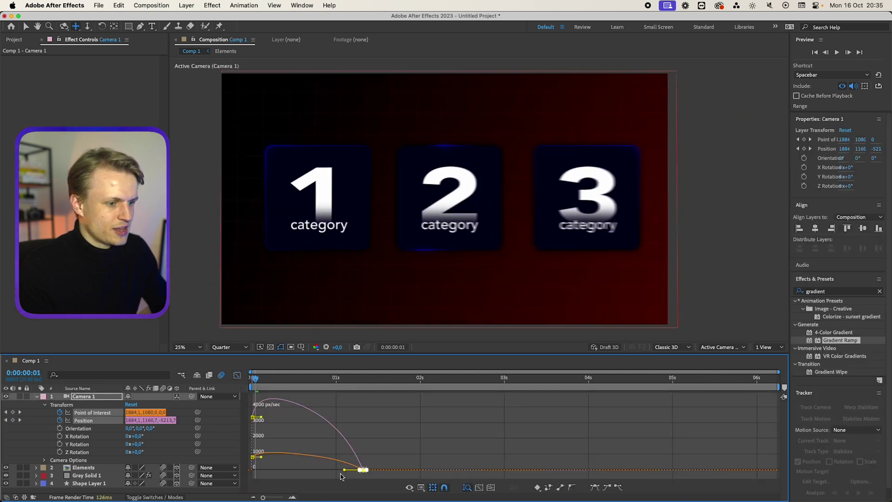
left_click_drag(345, 471, 307, 472)
key("space")
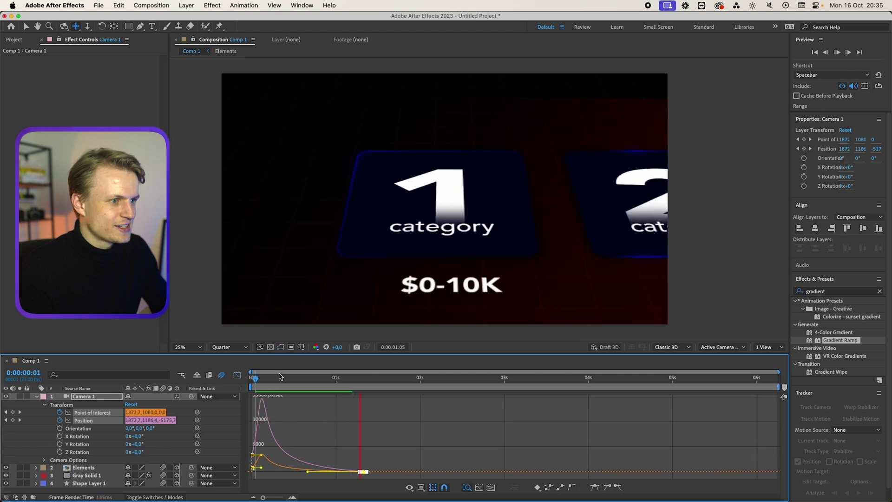
key("space")
key("space")
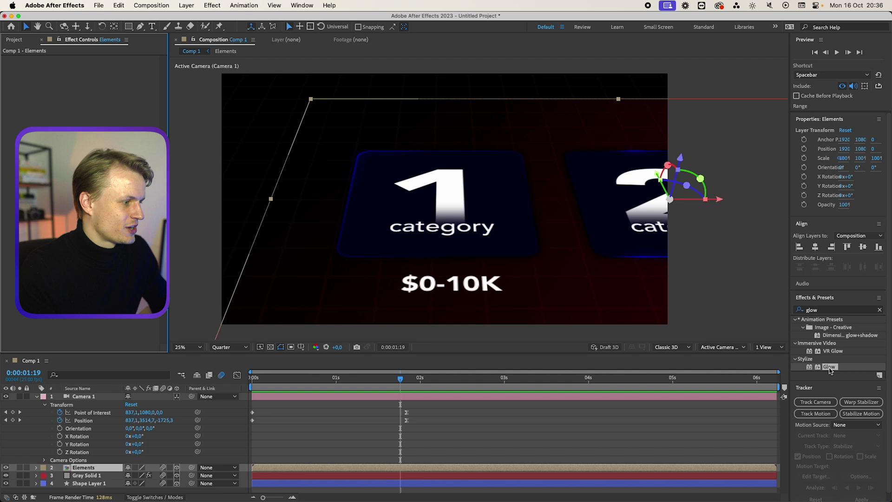
- Add a Glow effect to the Elements layer with radius 167 and intensity 0.8
left_click_drag(833, 367, 589, 473)
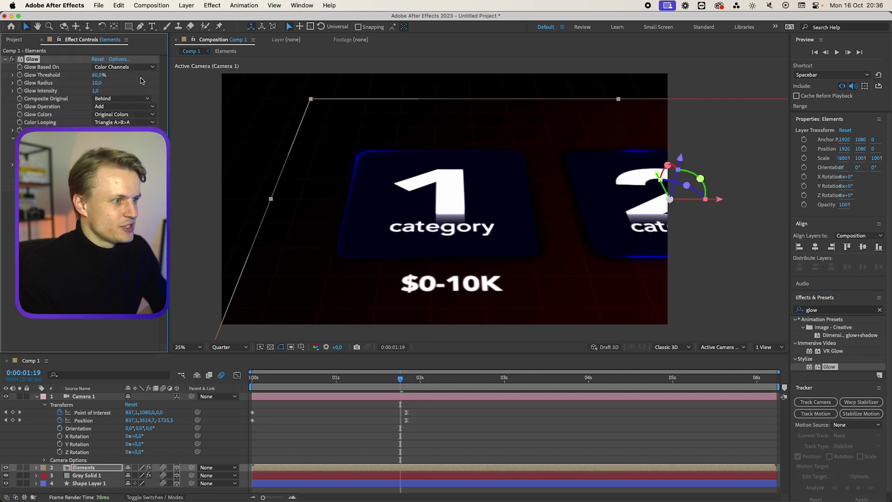
left_click_drag(97, 83, 13, 96)
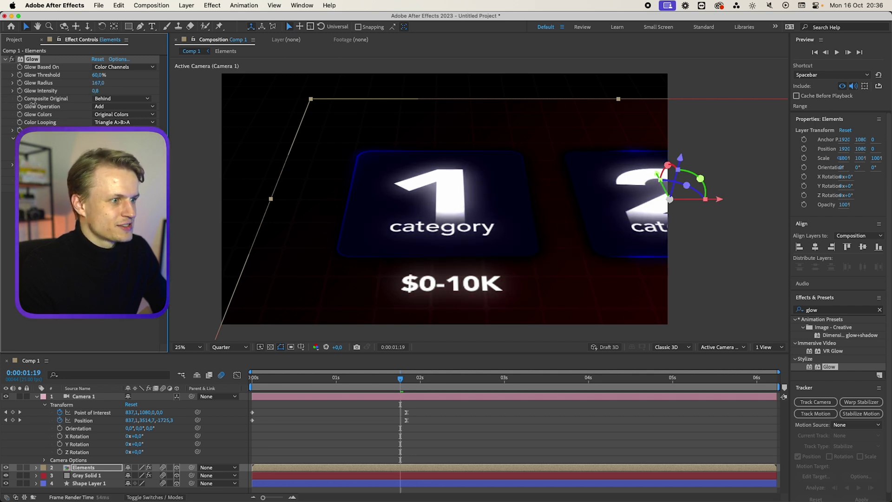